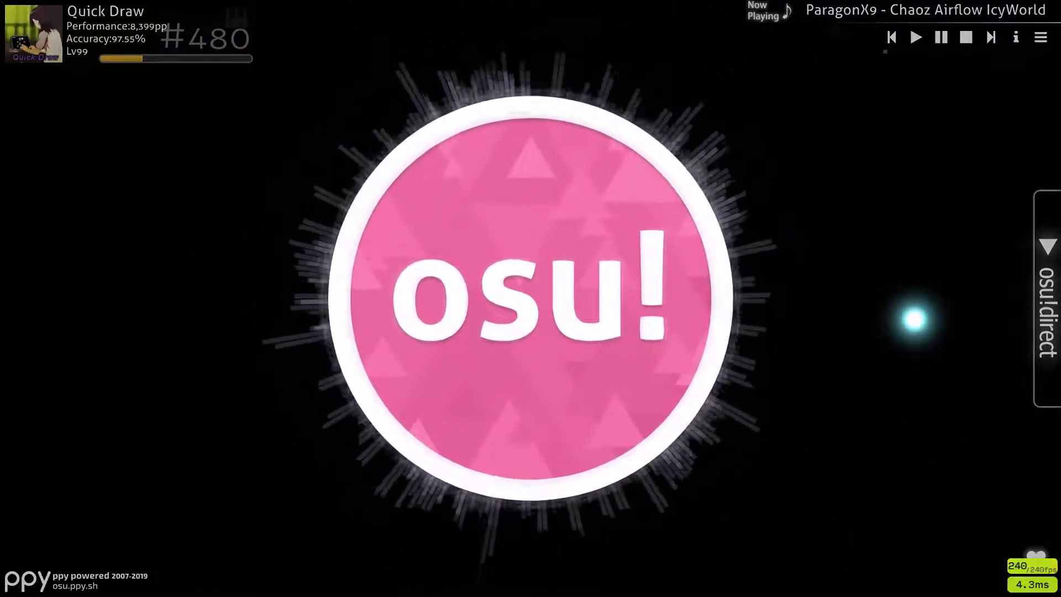
Go from the osu! main menu into the beatmap editor's song selection, then switch to File Explorer
click(591, 296)
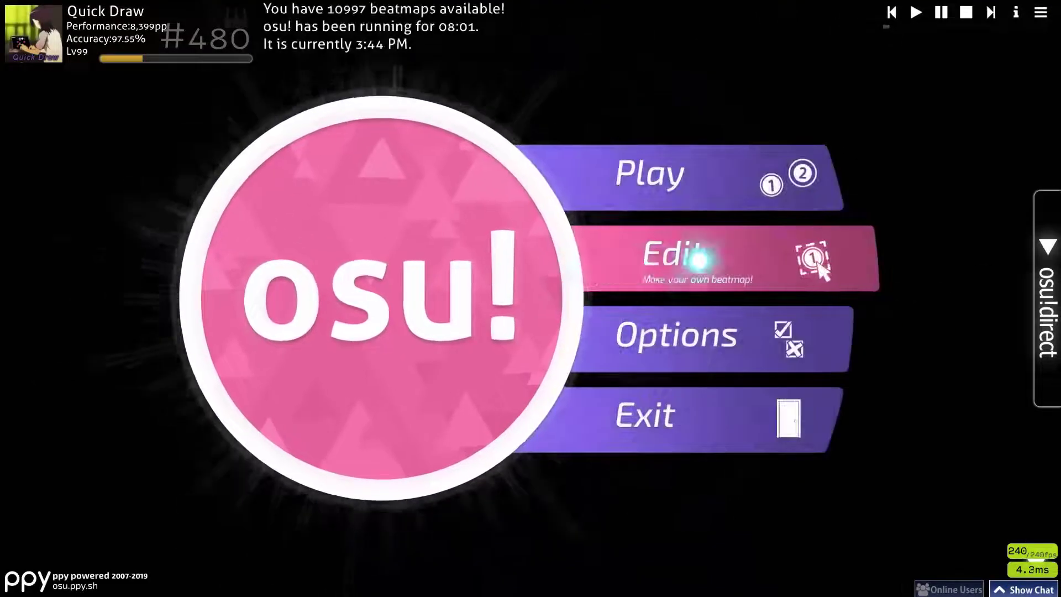
click(741, 252)
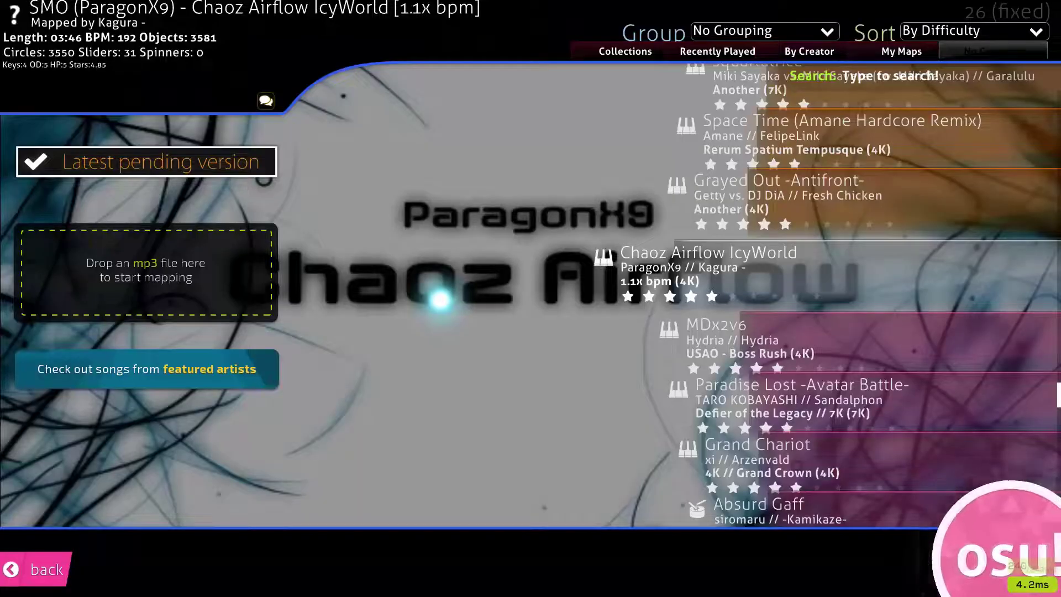
key(alt+Tab)
Drag My First beatmap.mp3 from File Explorer into the osu! editor to create a new beatmap
click(106, 121)
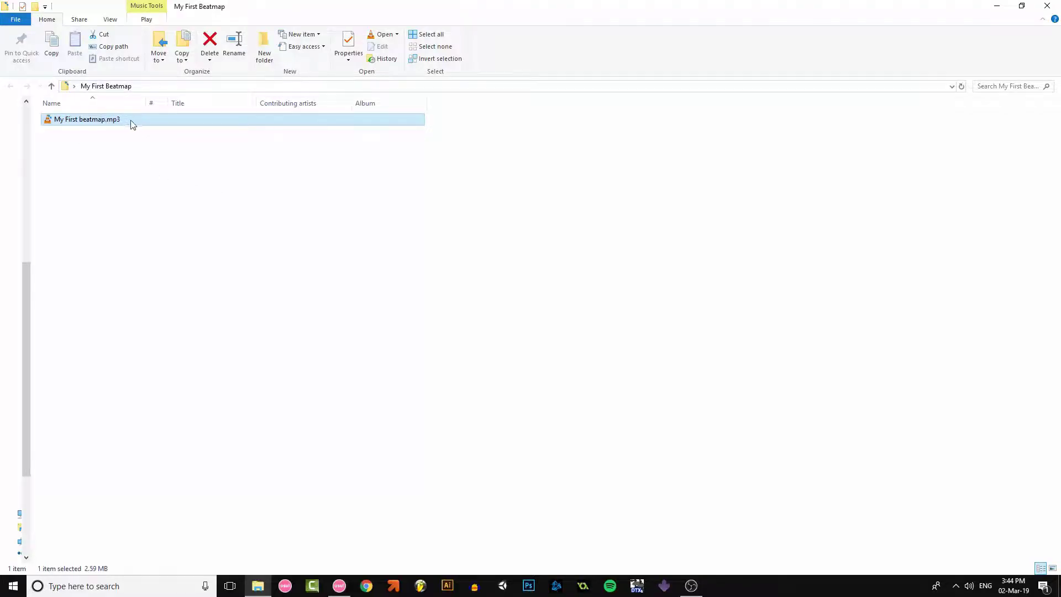
drag(87, 126, 395, 286)
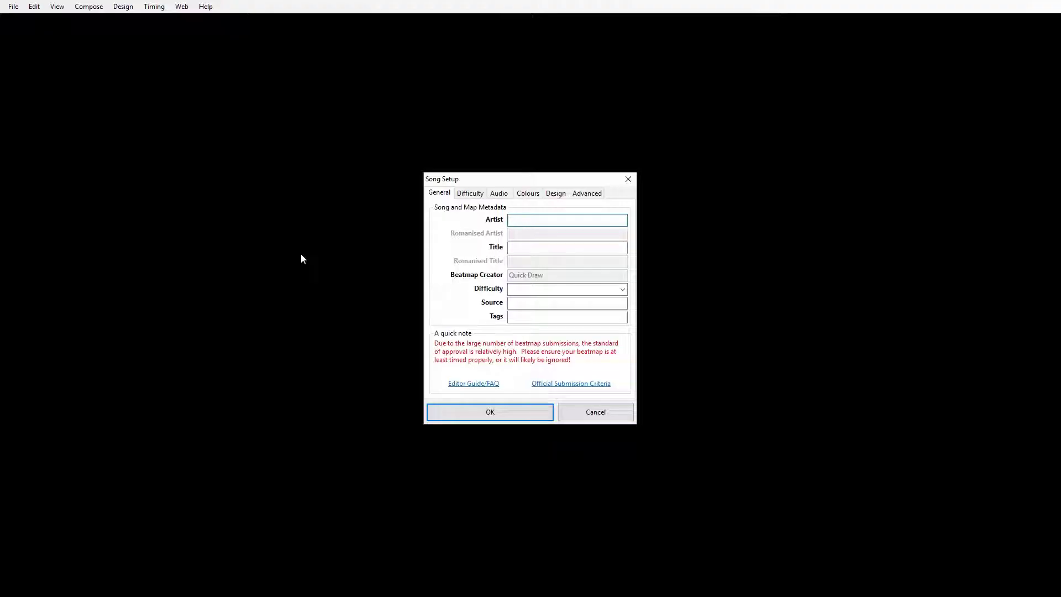
Enter the mapper's name as artist, 'My first beatmap' as title, and difficulties EZ,NM,HD,MX,SC,SHD
text(Quick Draw)
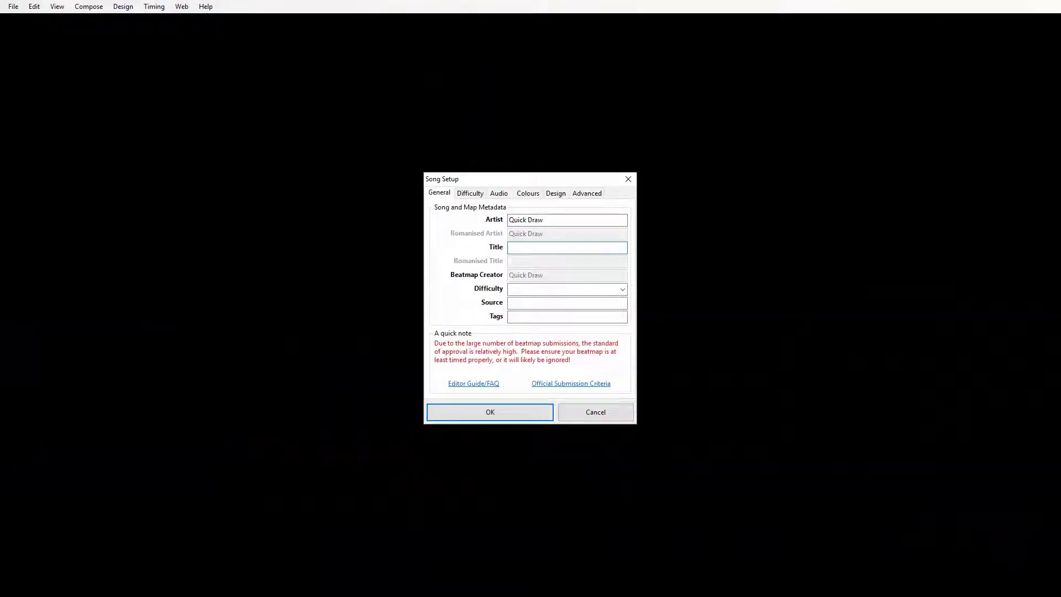
text(My first beatmap)
click(528, 290)
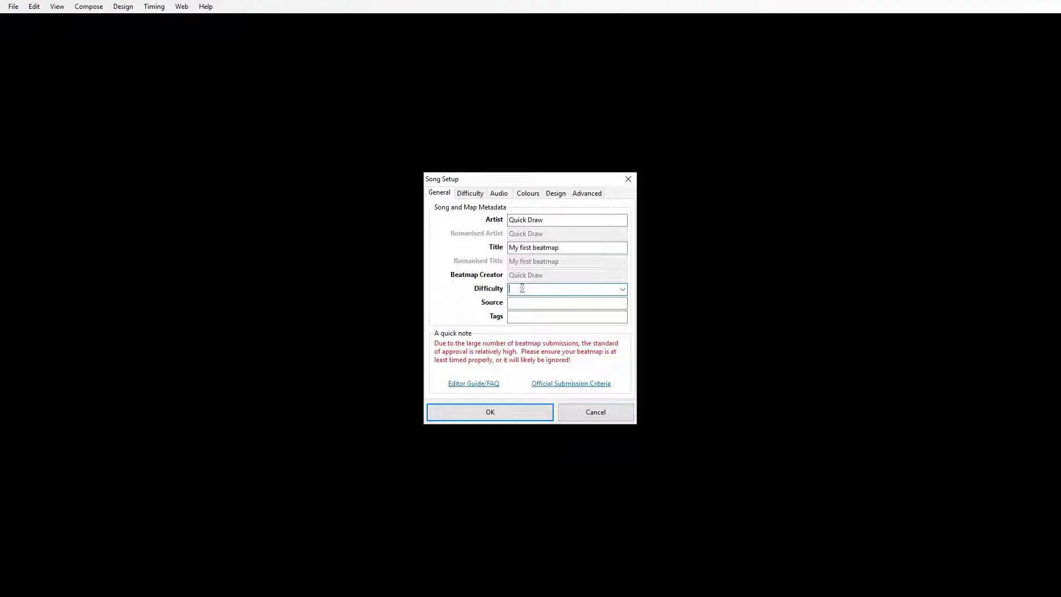
text(EZ,NM,HD,MX,SC,SHD)
Replace the difficulty name list with '4K HD'
drag(576, 290, 465, 292)
key(BackSpace)
text(4K HD)
click(515, 307)
Type and then clear the 'speedcore' tags, leaving Tags empty, and show the Advanced settings
click(518, 317)
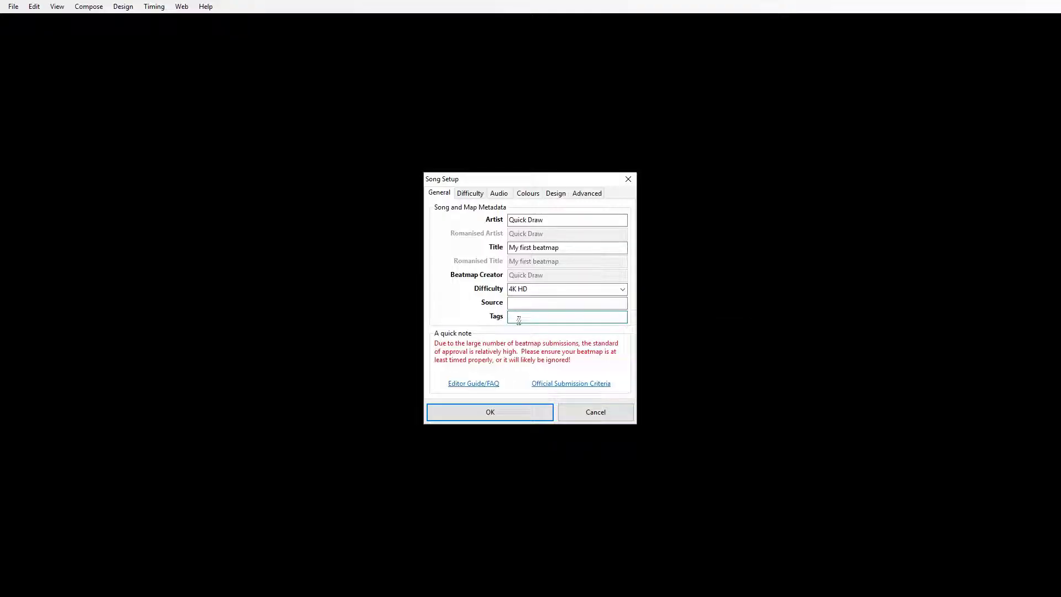
text(speedcore, weeb)
key(ctrl+a)
key(BackSpace)
click(544, 288)
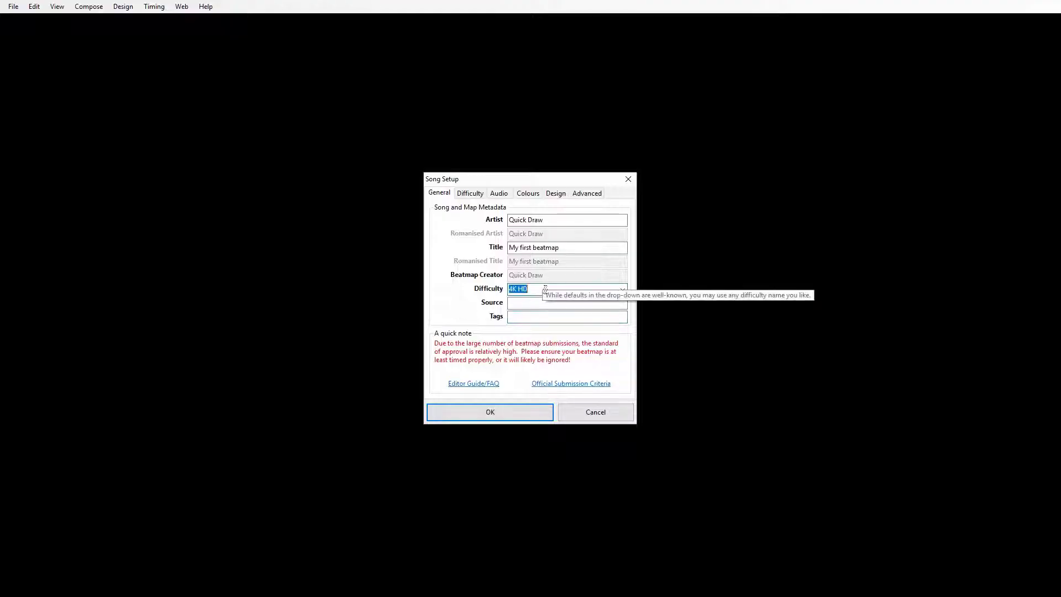
click(578, 198)
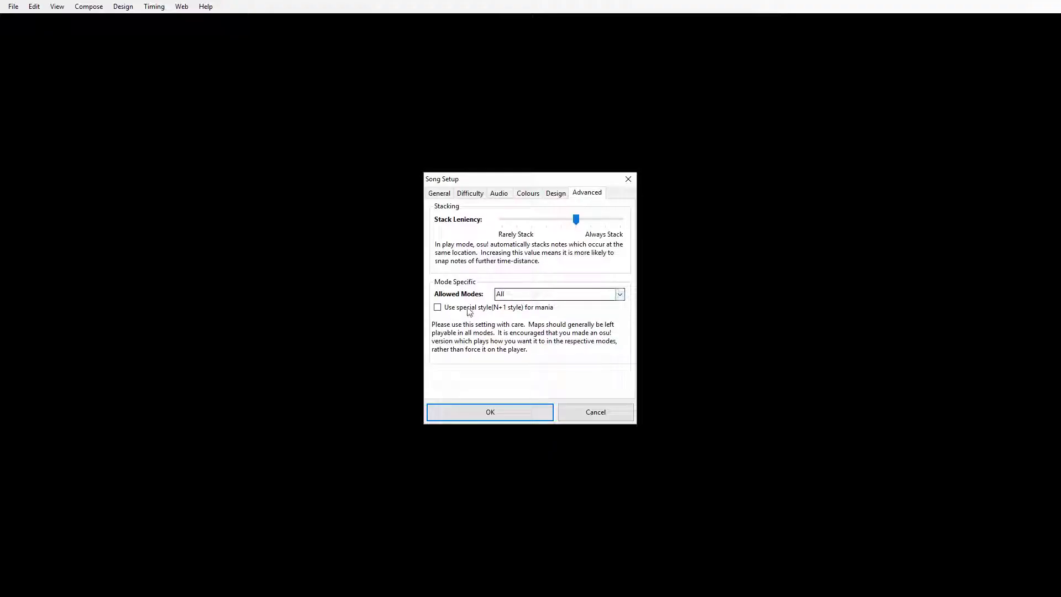
Limit allowed modes to osu!mania and turn off the countdown, with widescreen support enabled
click(619, 294)
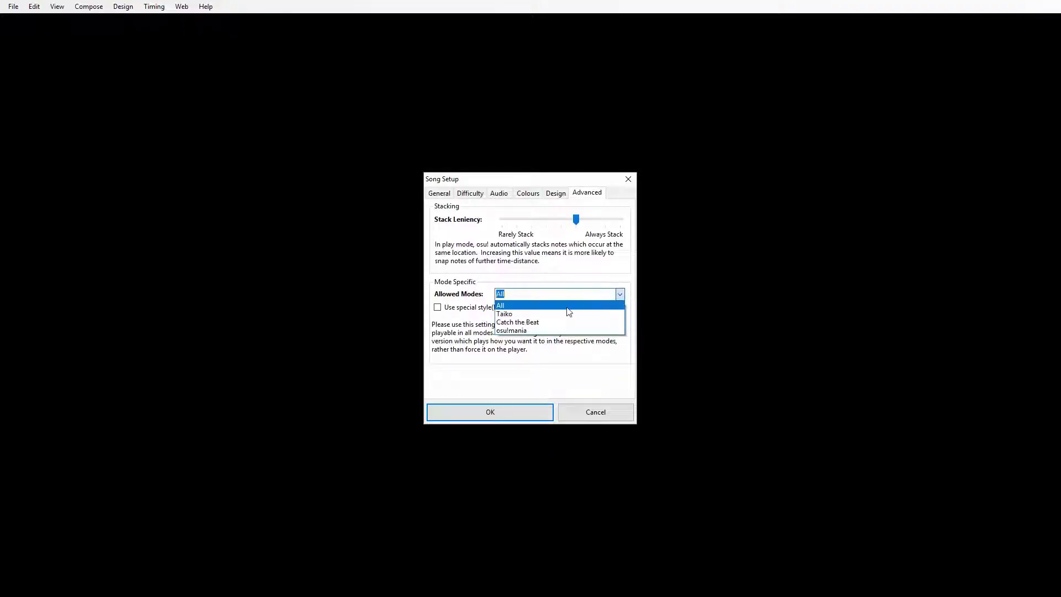
click(518, 329)
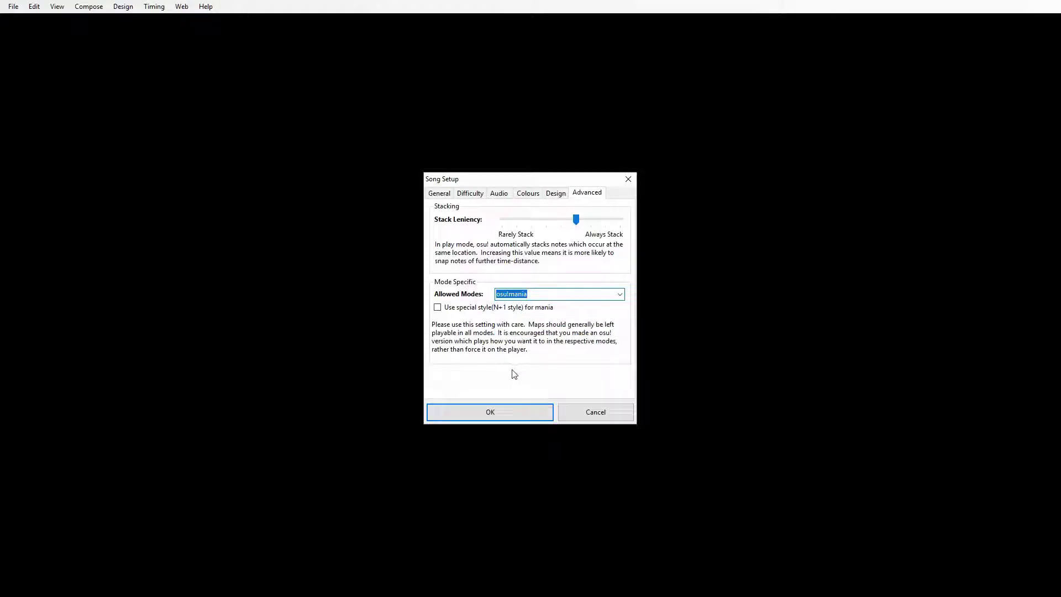
click(554, 194)
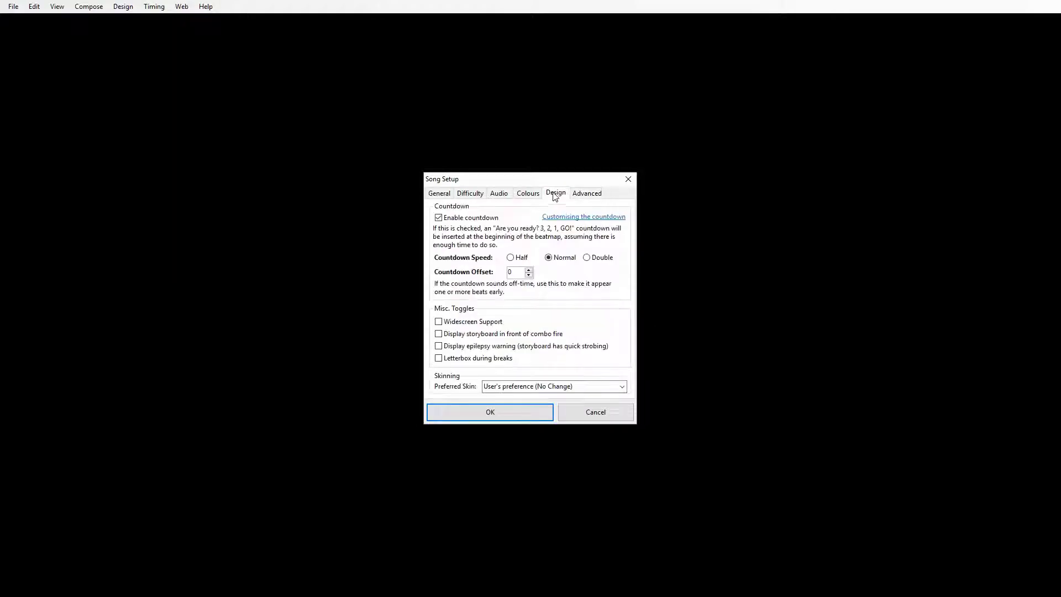
click(451, 221)
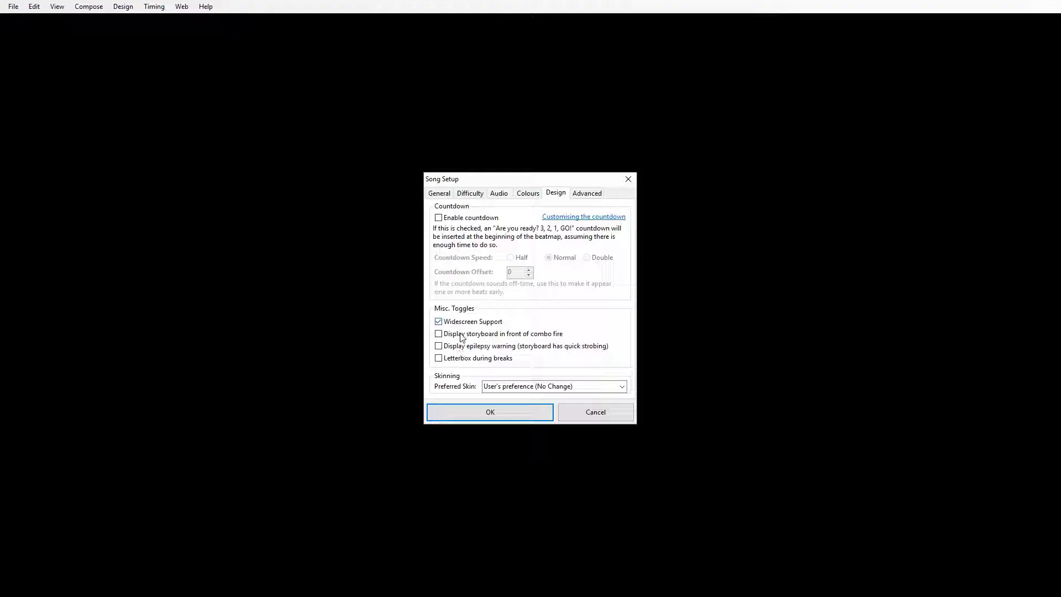
click(500, 198)
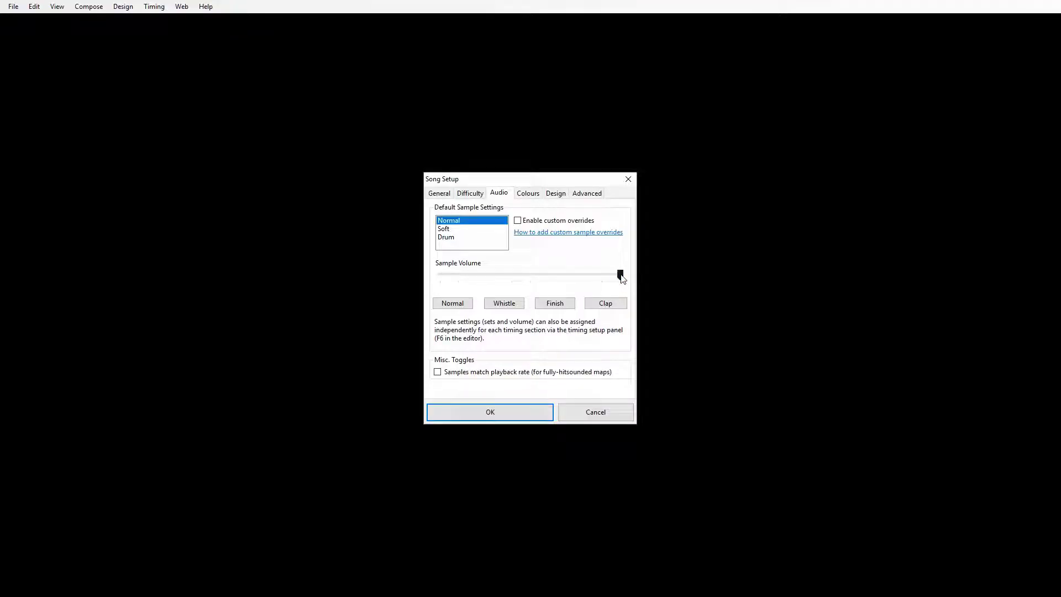
mouse_move(622, 279)
mouse_down()
mouse_move(506, 275)
mouse_move(635, 277)
mouse_up()
Raise the HP drain, set the key count to 4, and raise the overall difficulty
click(473, 198)
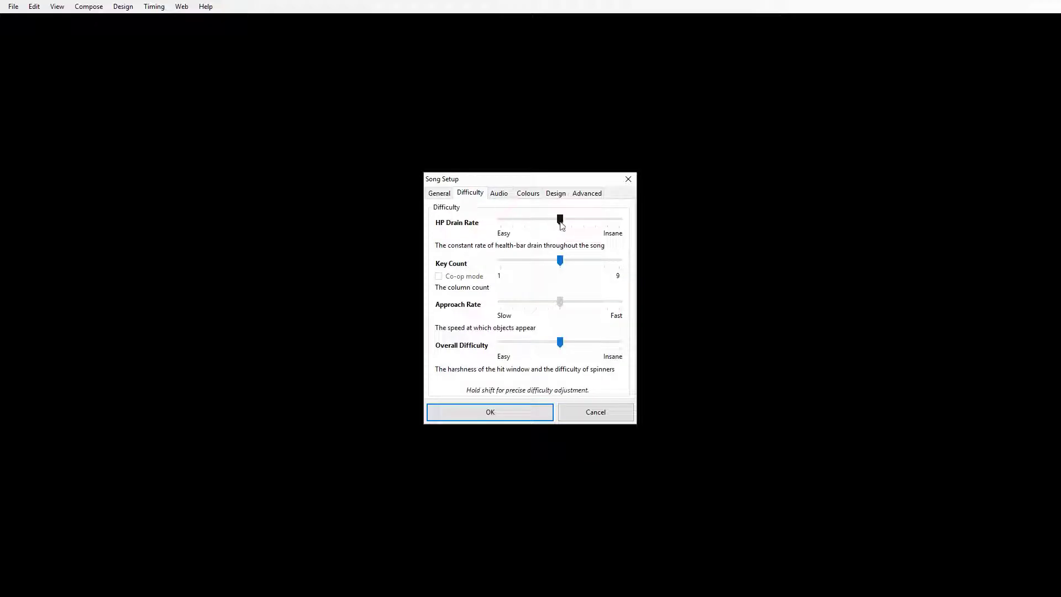
drag(561, 223, 597, 221)
drag(565, 260, 542, 267)
mouse_move(544, 258)
mouse_down()
mouse_move(592, 259)
mouse_move(544, 259)
mouse_up()
drag(559, 344, 583, 347)
Save the song setup and accept the change of play mode to osu!mania
click(443, 194)
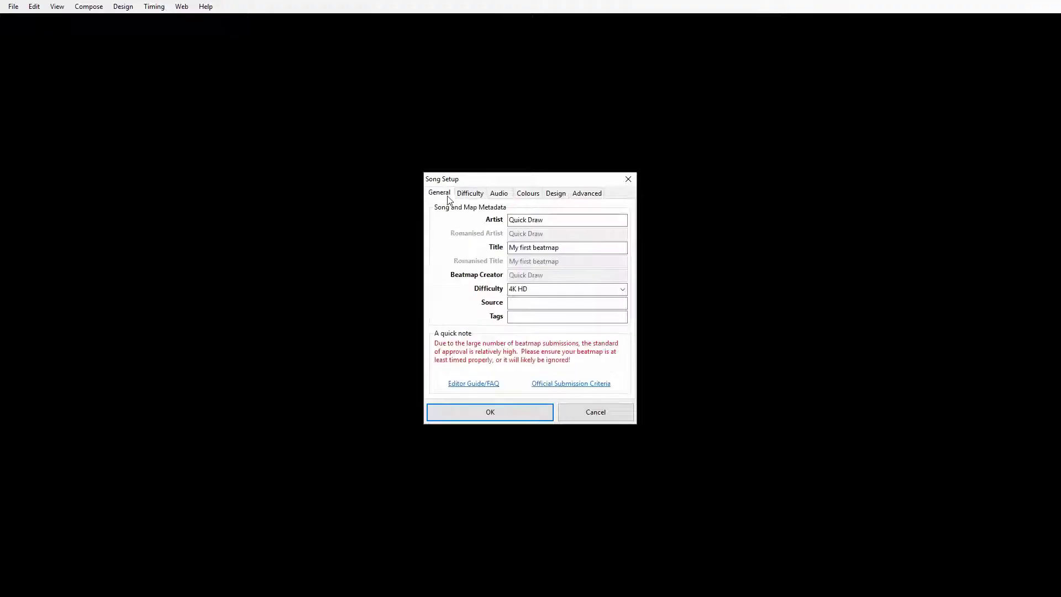
click(480, 195)
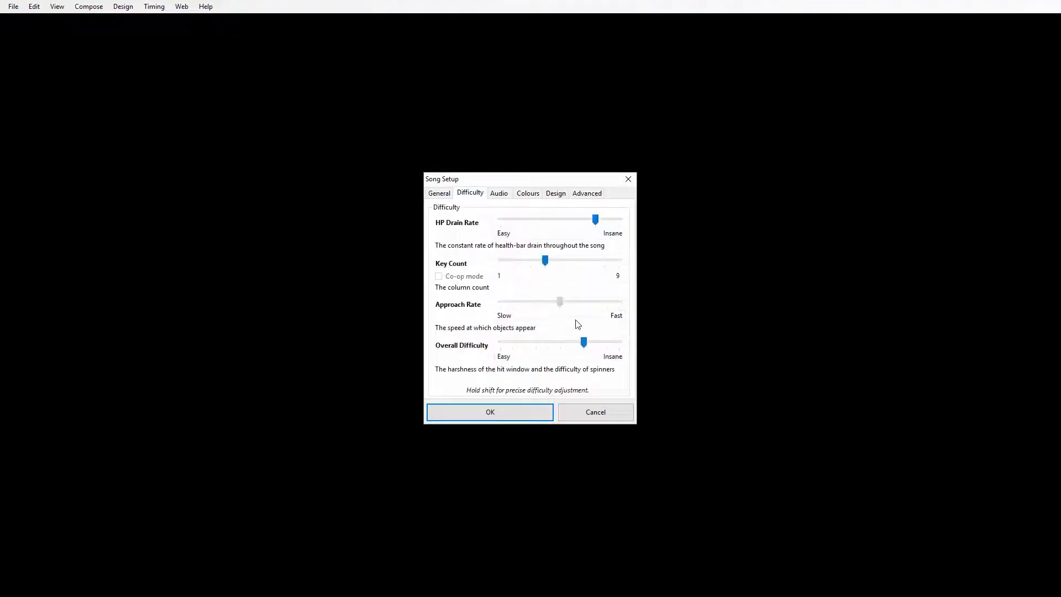
click(509, 410)
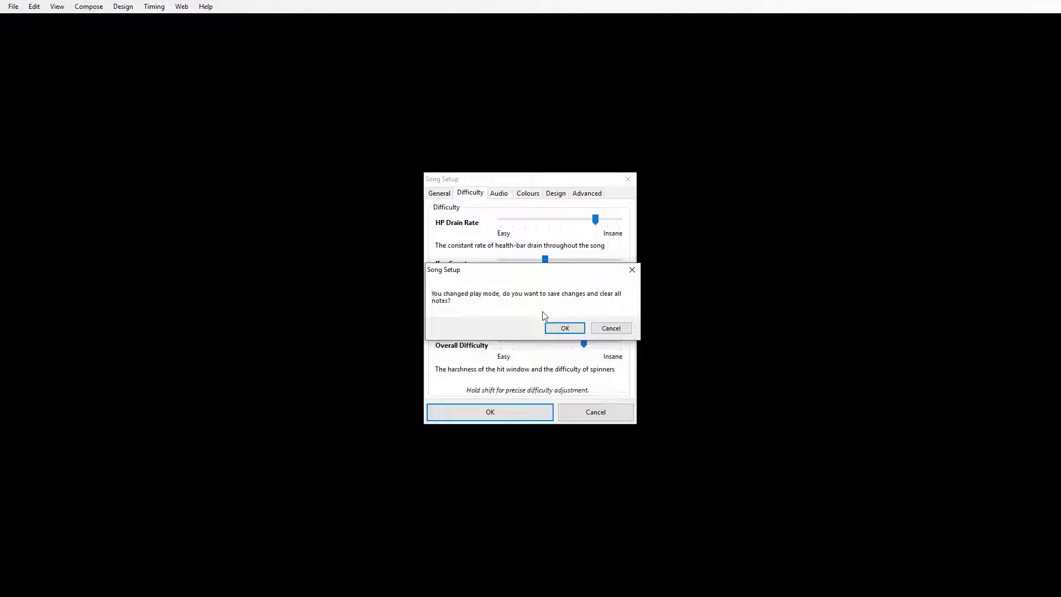
click(564, 328)
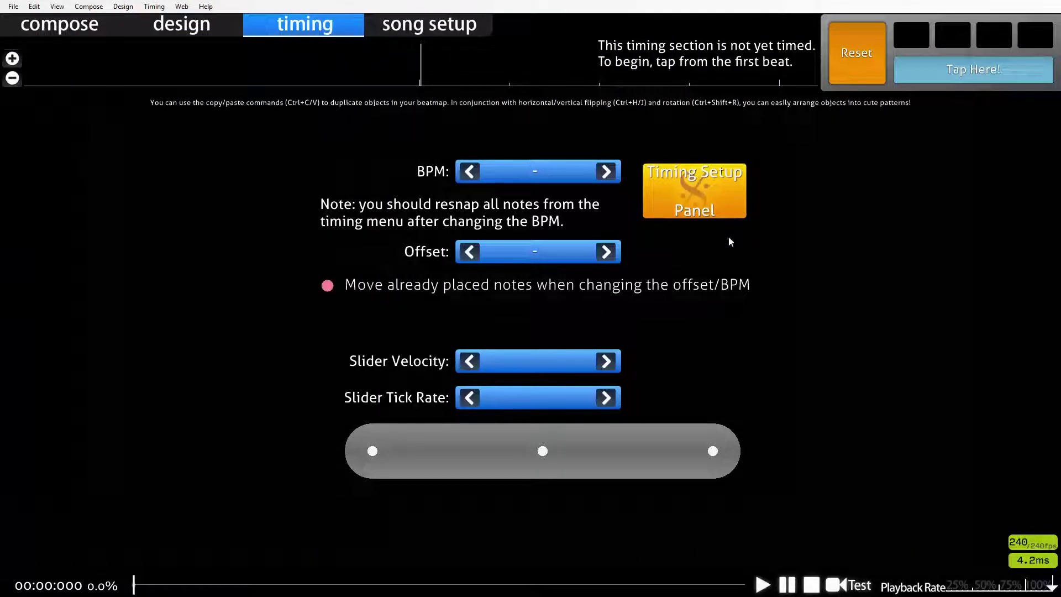
Add a first timing point at 120 BPM with offset 0 in the Timing Setup Panel
click(735, 189)
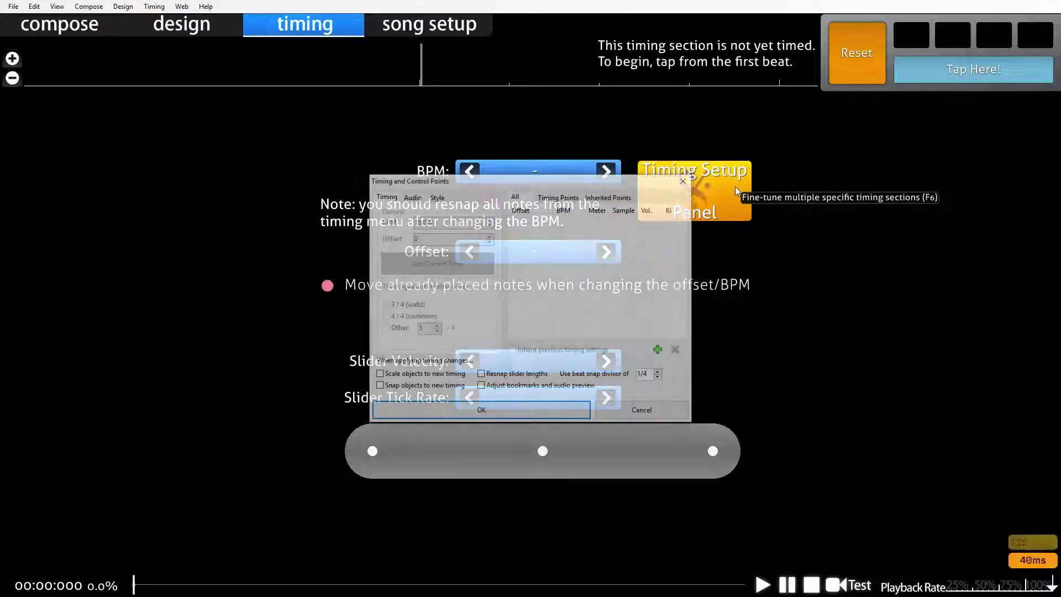
click(559, 199)
click(658, 351)
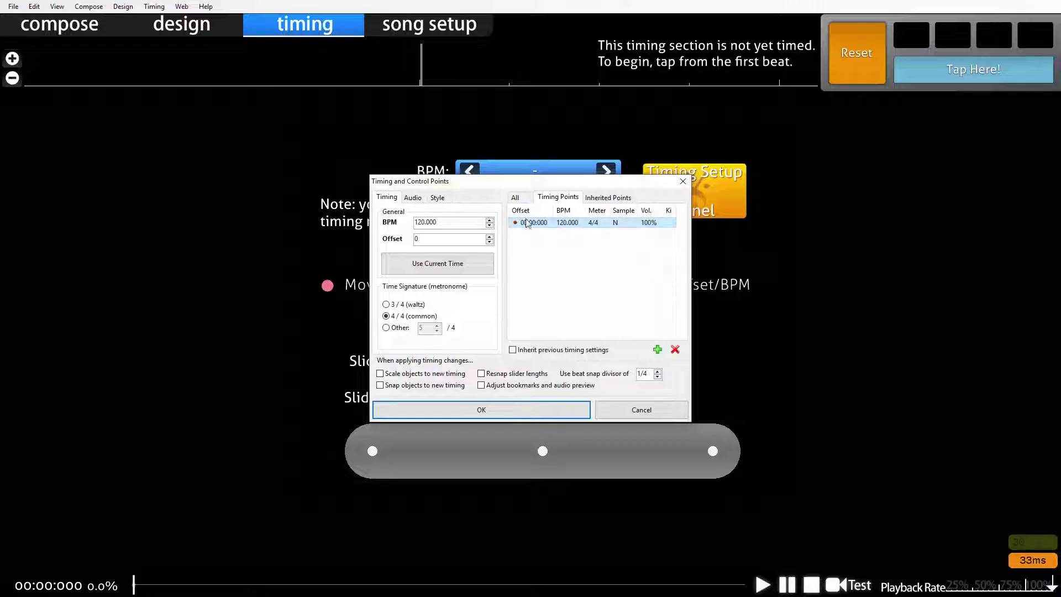
click(480, 412)
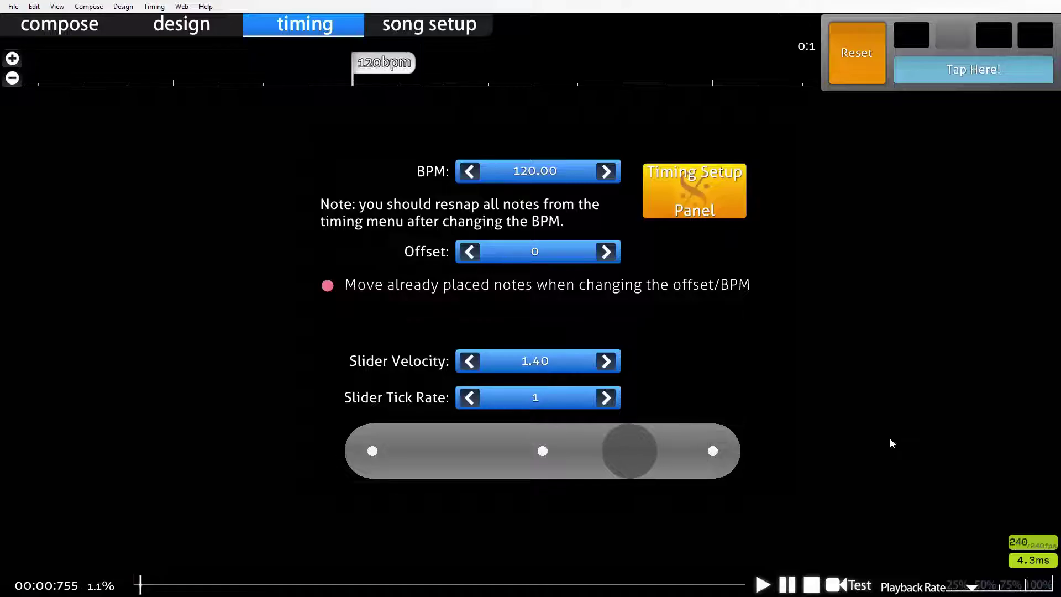
Change the timing point offset to 840, then adjust it to 860
click(643, 178)
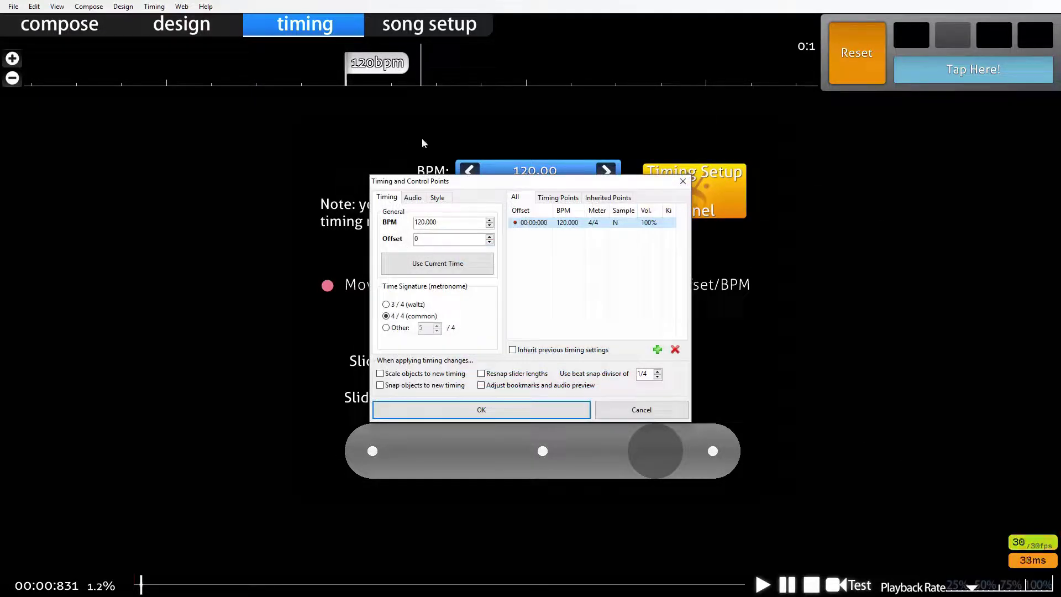
click(448, 265)
double_click(420, 239)
text(840)
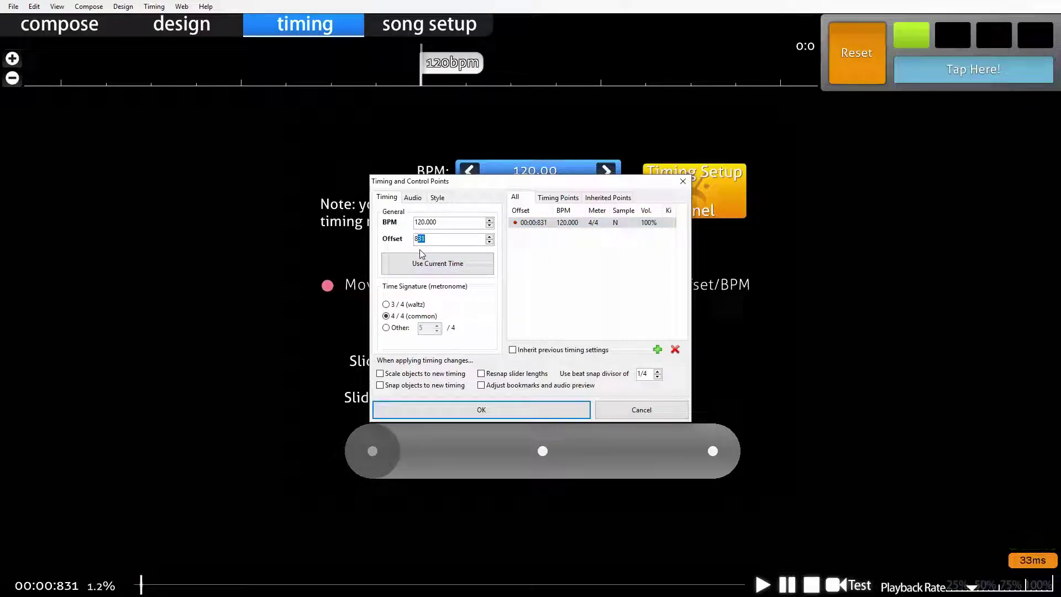
click(494, 407)
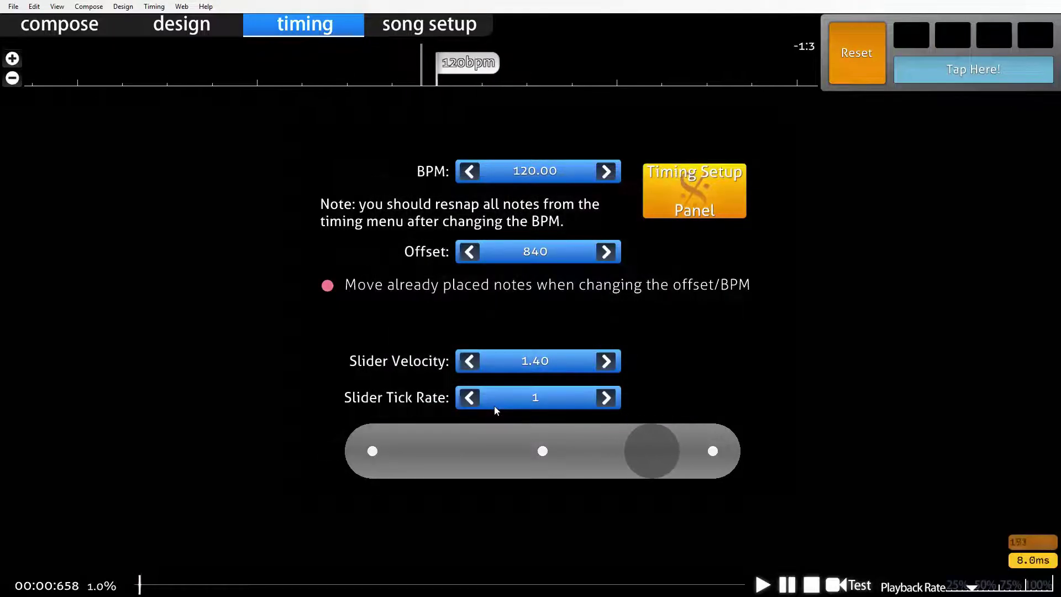
key(F6)
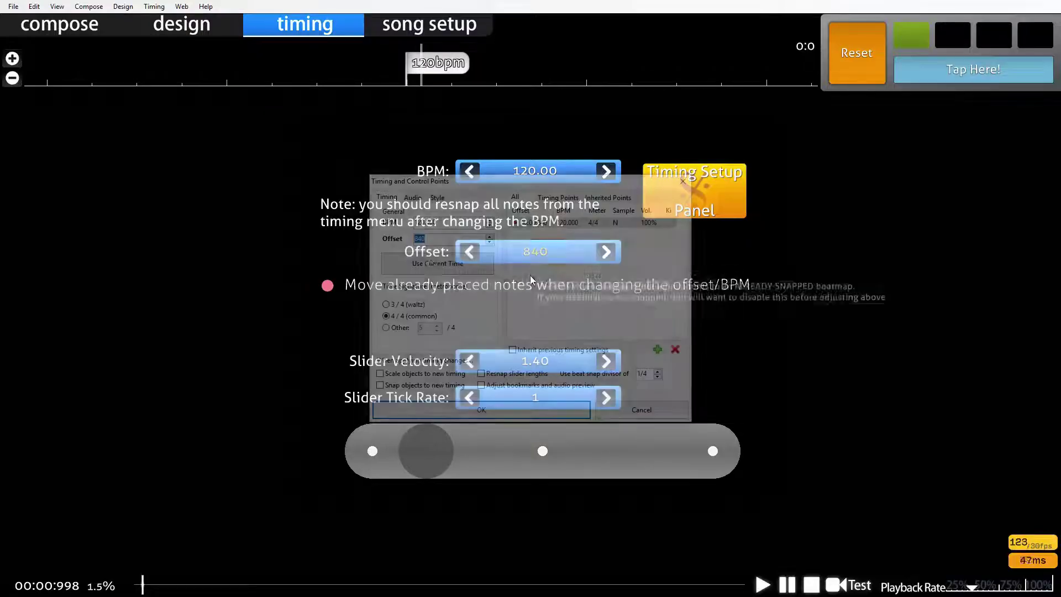
text(6)
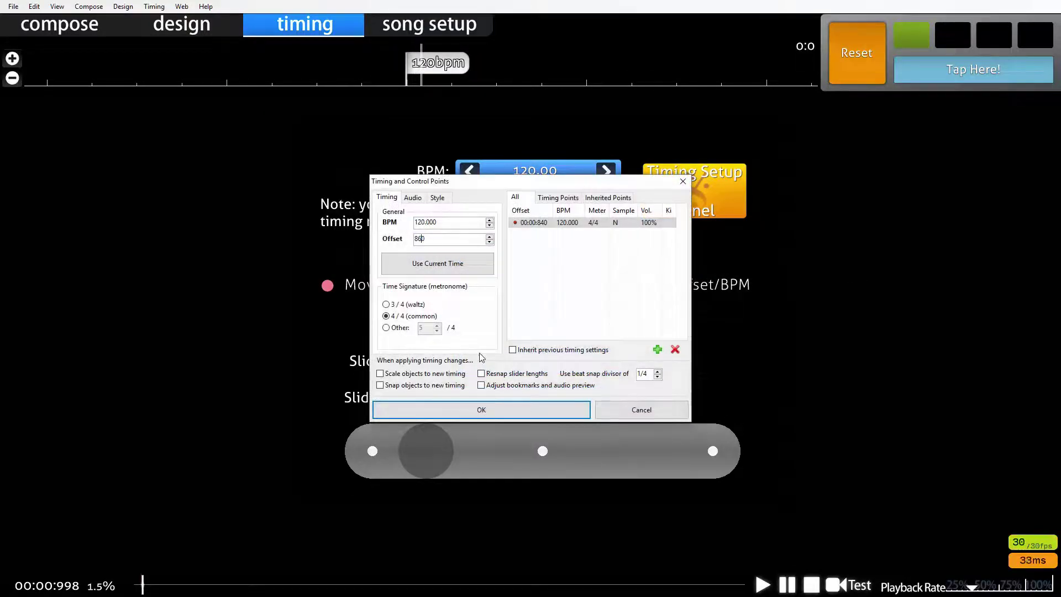
click(489, 407)
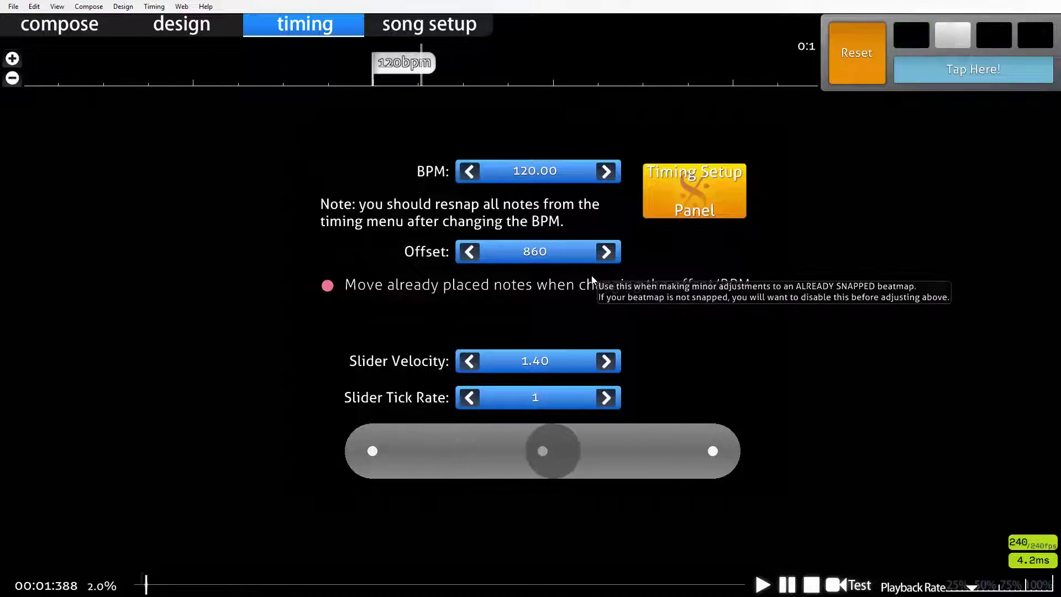
Play the song to check the 860 offset, then reselect the BPM value for editing
scroll(556, 325, up, 3)
scroll(572, 250, up, 1)
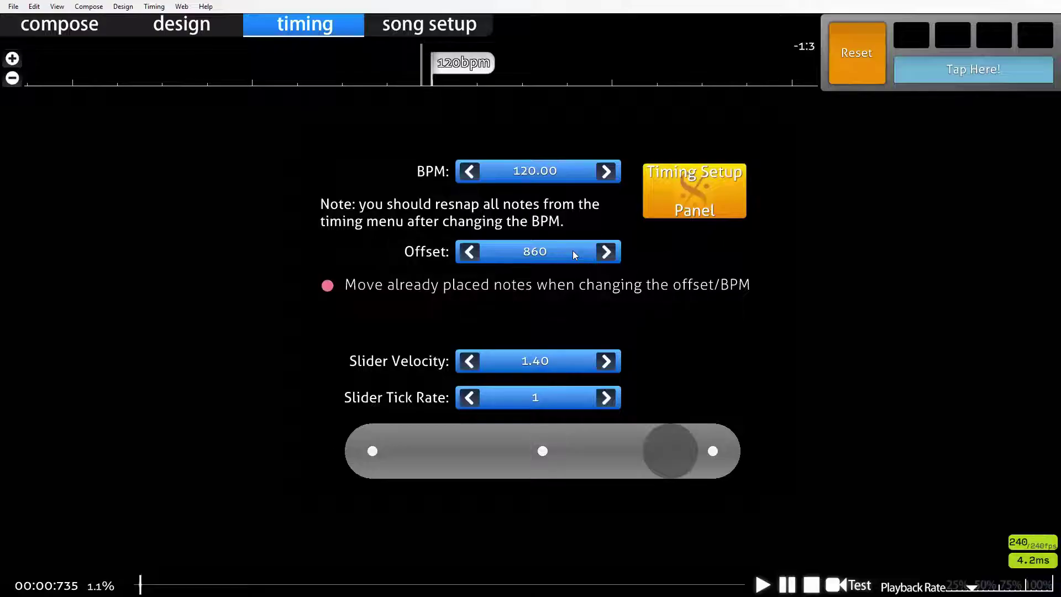
key(space)
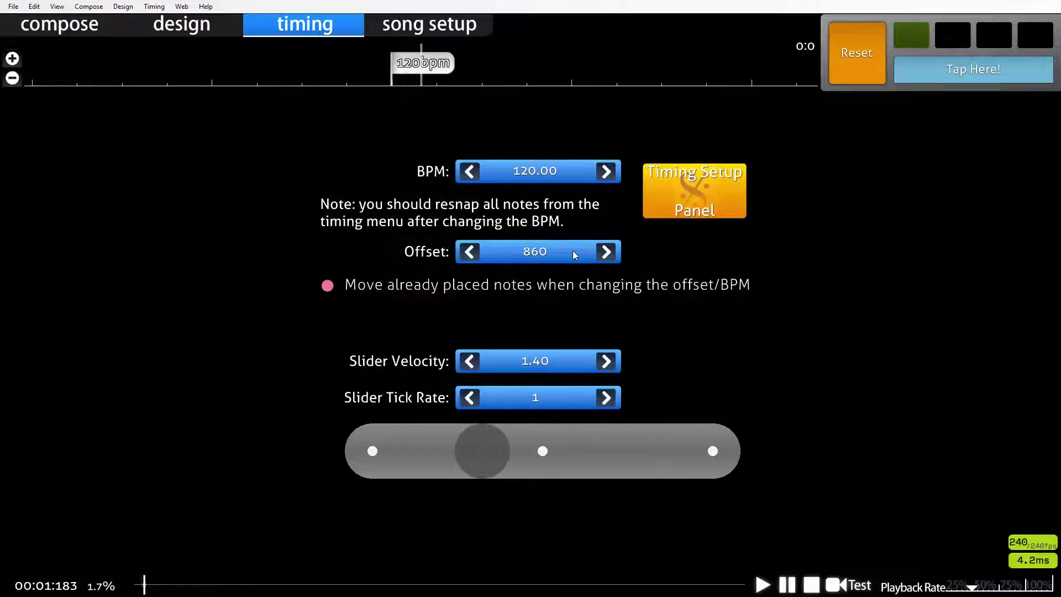
scroll(573, 250, up, 2)
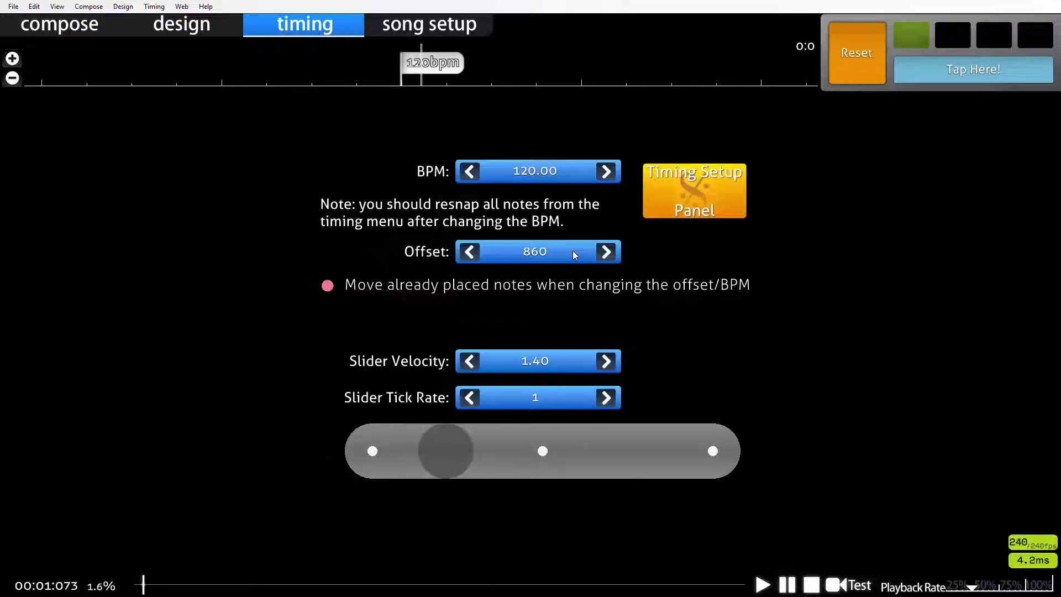
scroll(572, 250, up, 1)
scroll(572, 251, up, 1)
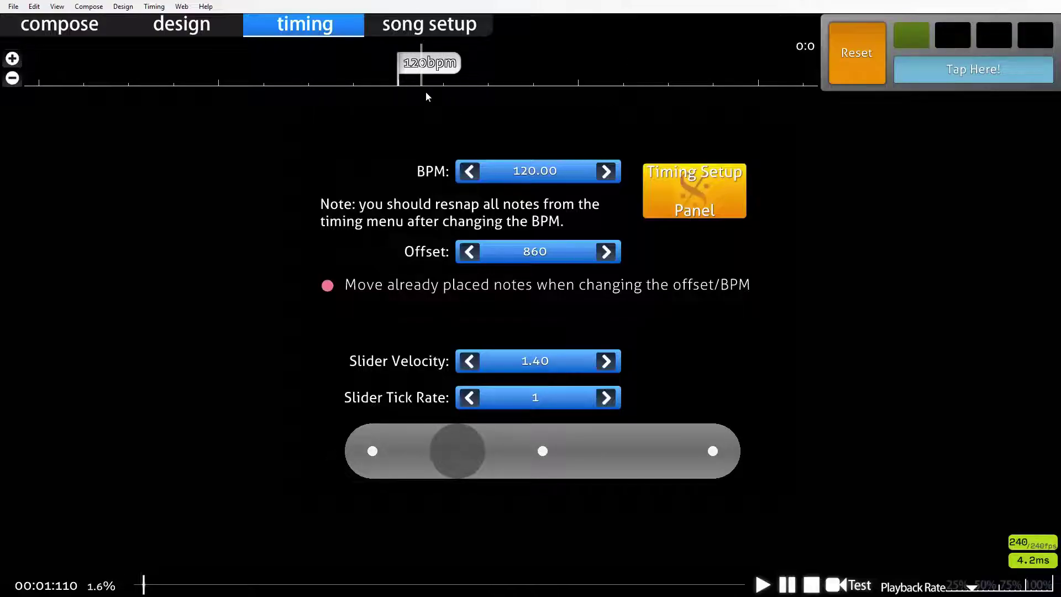
key(space)
key(space)
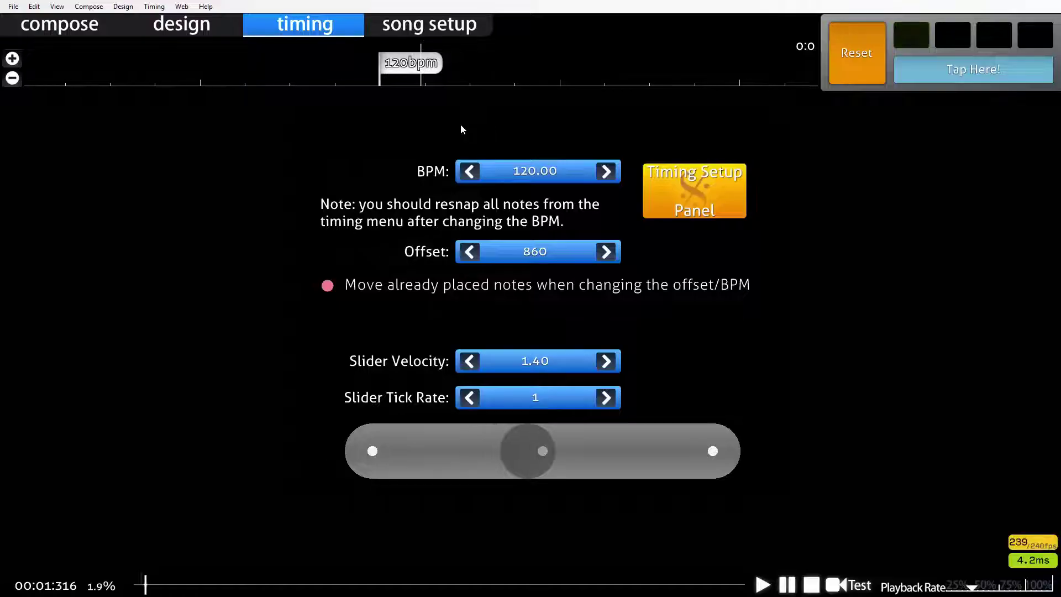
scroll(461, 125, up, 1)
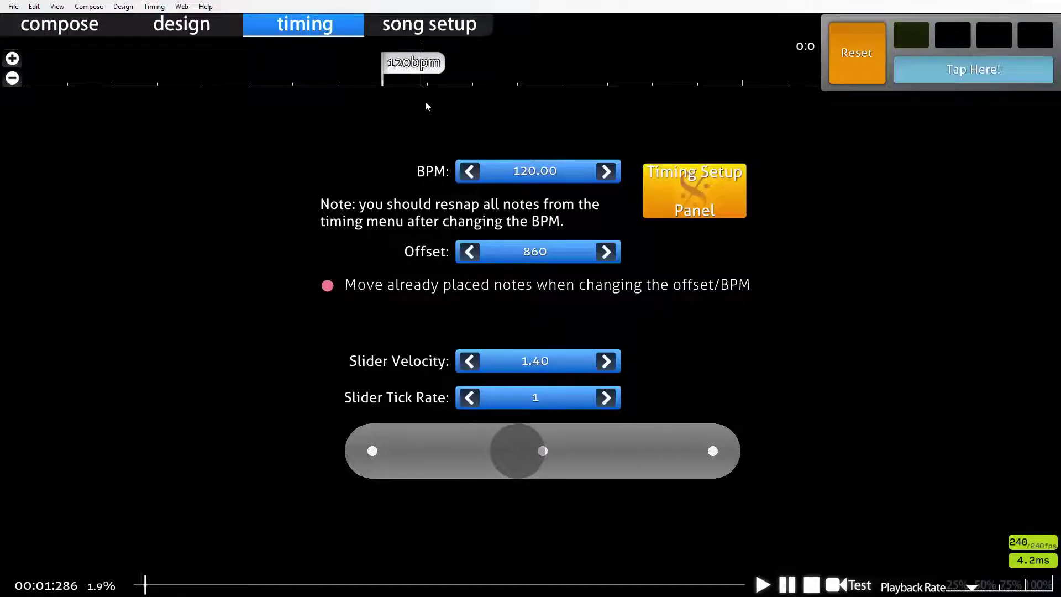
click(529, 172)
drag(437, 223, 418, 232)
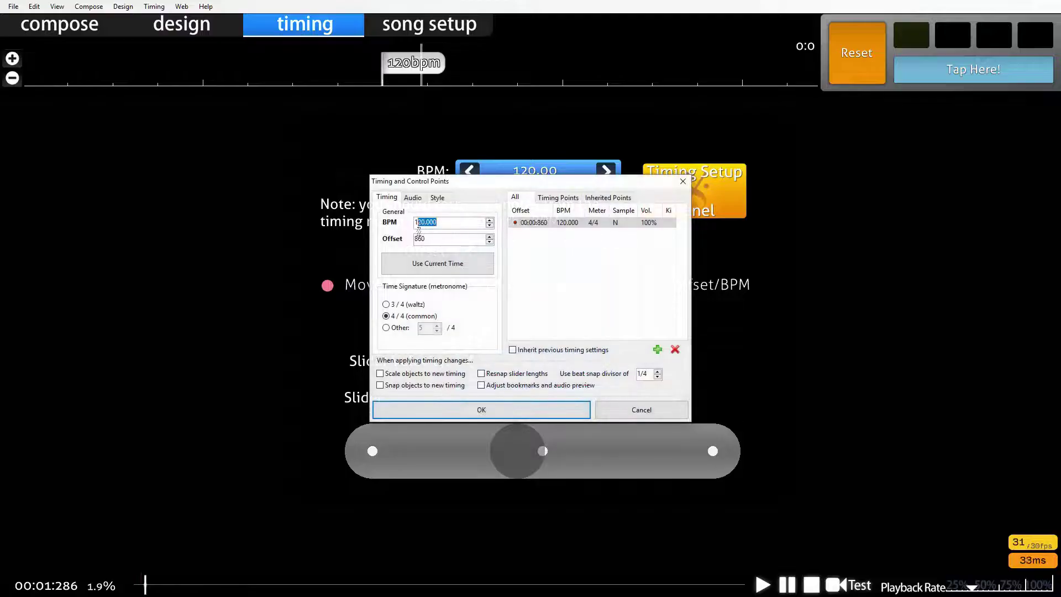
Try 140 BPM during playback, then set the tempo to 280 BPM
text(40)
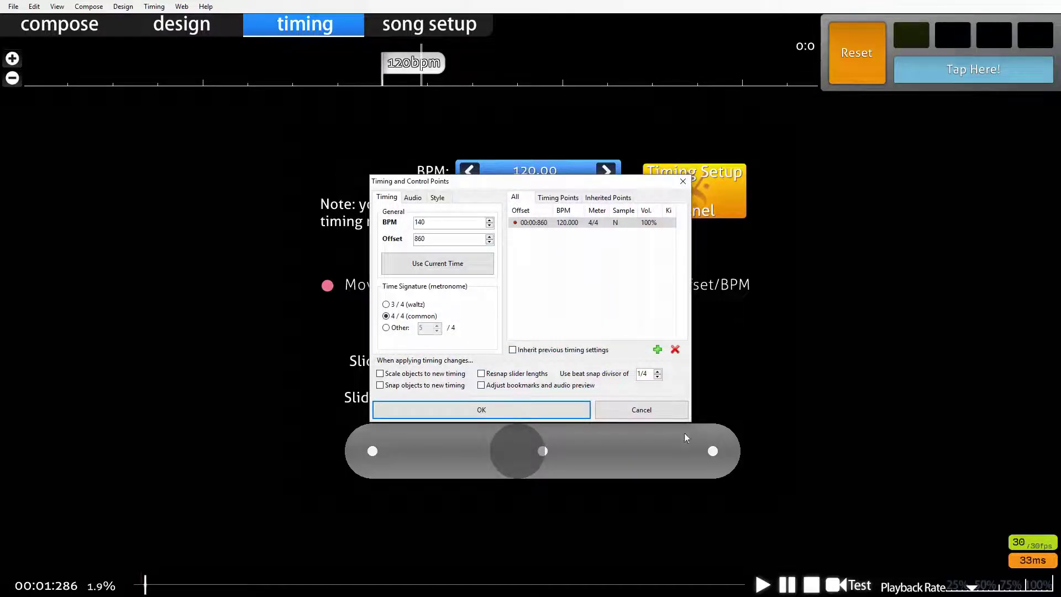
click(549, 408)
key(space)
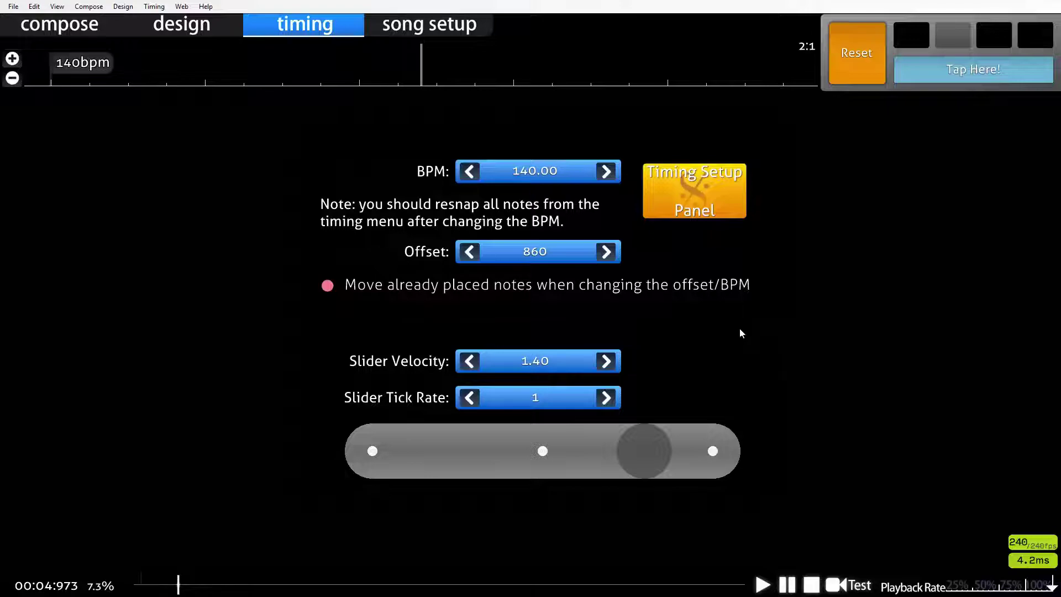
click(544, 175)
text(280)
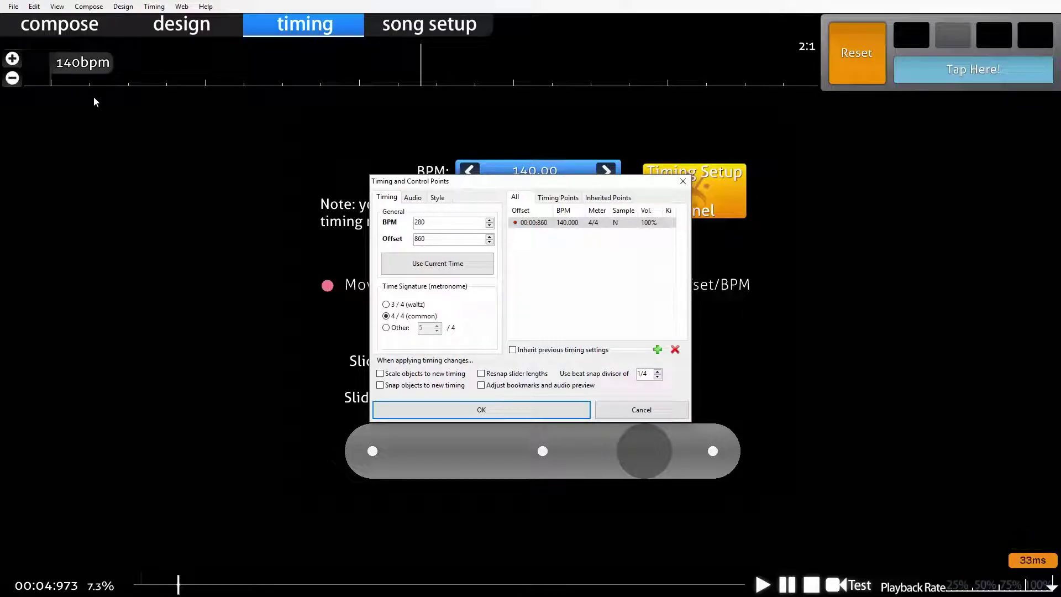
click(425, 409)
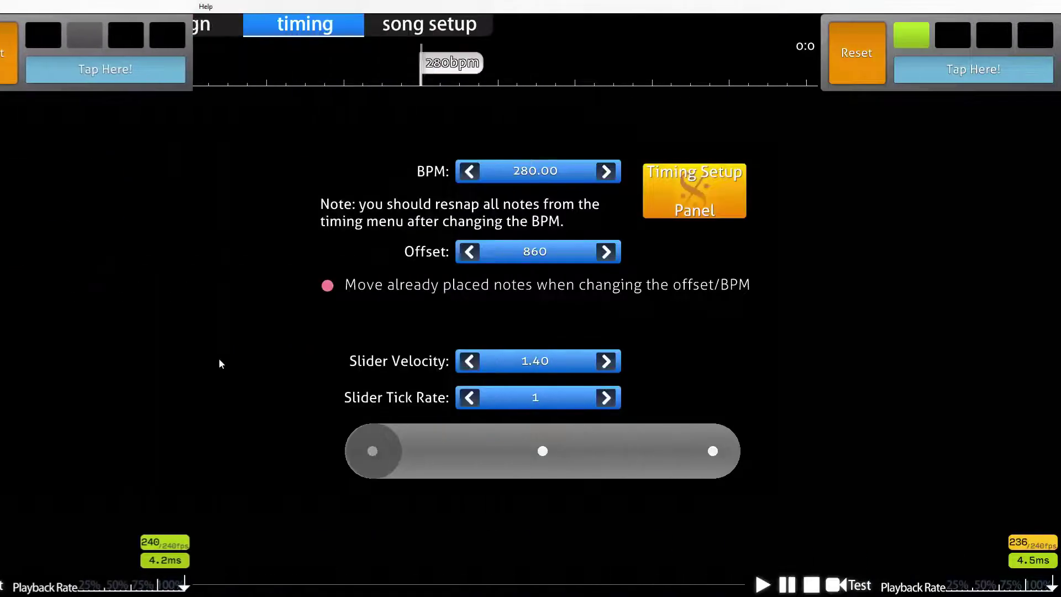
click(434, 30)
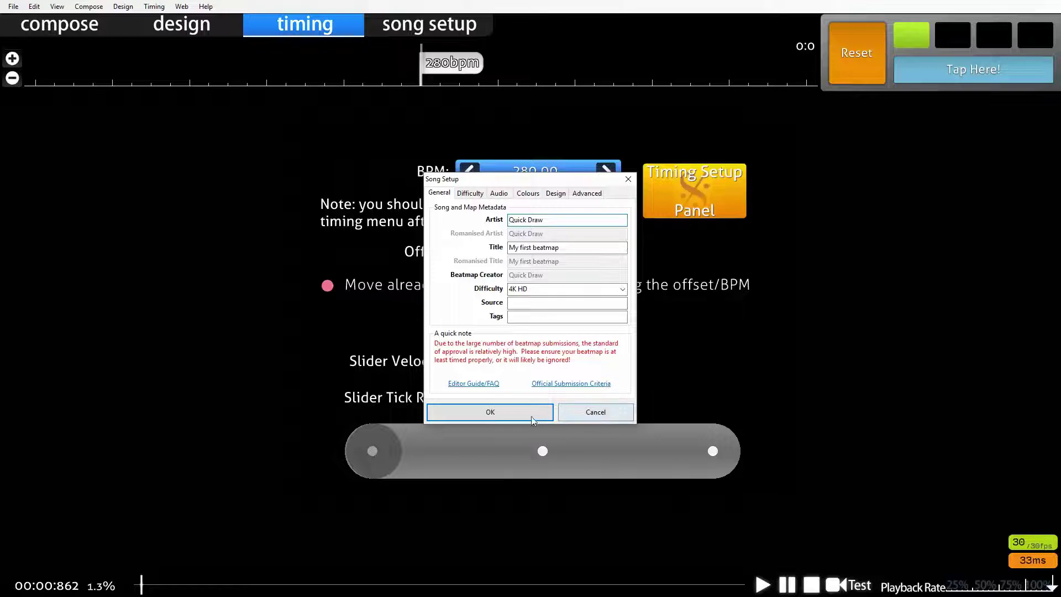
Close Song Setup and go through the Design view to the Compose tab's empty 4-column grid
click(608, 412)
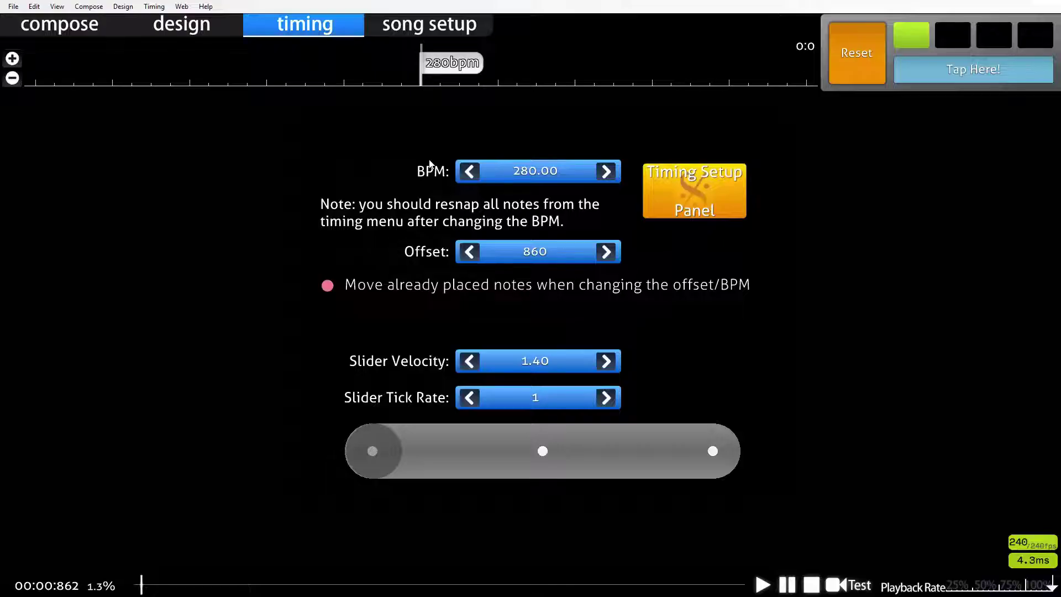
click(180, 31)
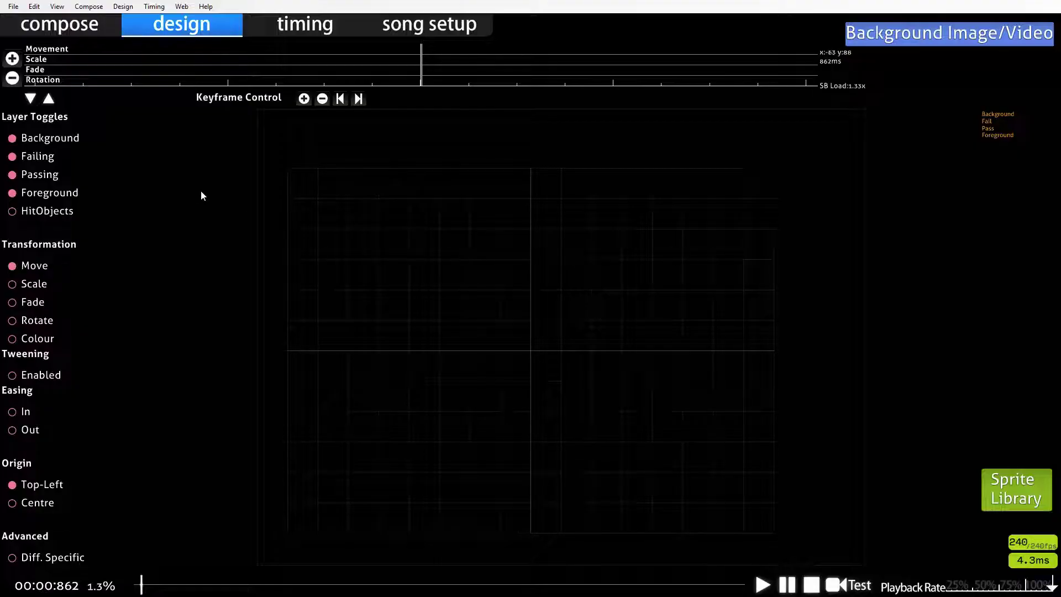
click(94, 29)
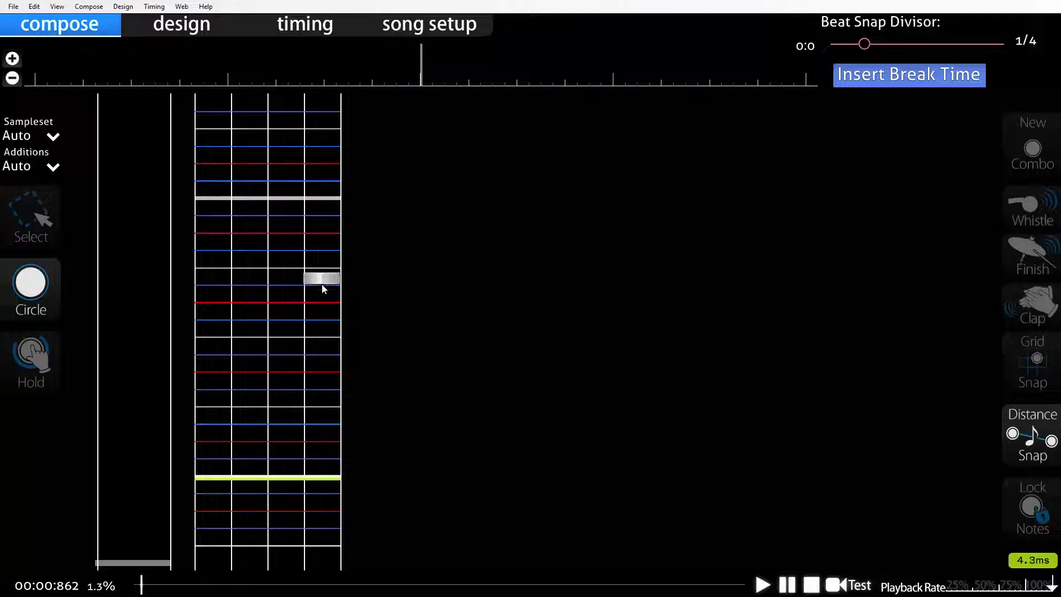
Scrub back and forth through the song's opening on the empty 1/4-snap grid
click(138, 586)
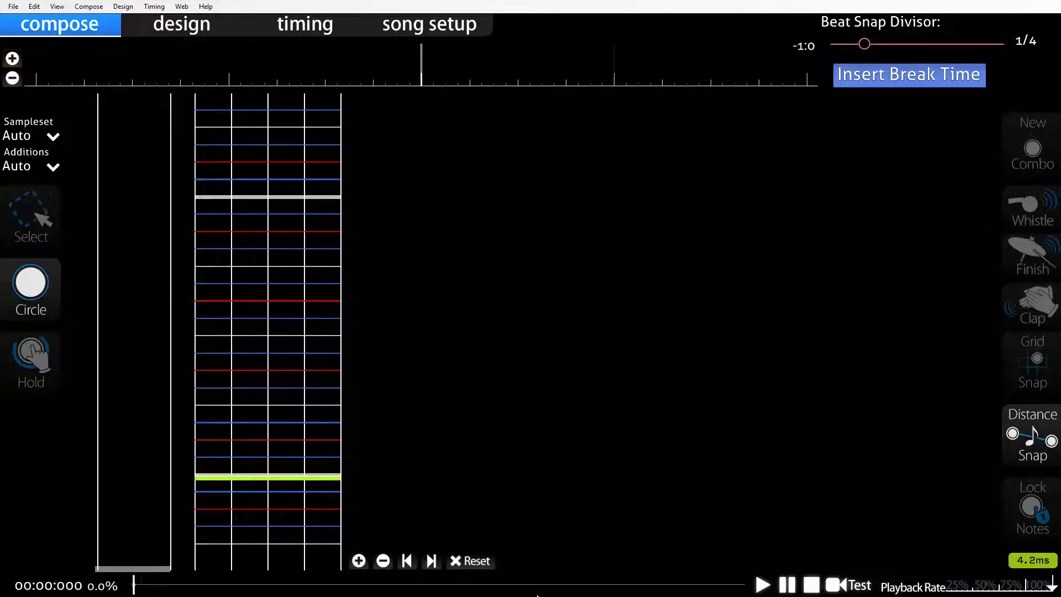
mouse_move(133, 592)
mouse_down()
mouse_move(574, 591)
mouse_move(163, 592)
mouse_up()
scroll(358, 426, down, 9)
scroll(357, 426, up, 9)
scroll(358, 426, down, 2)
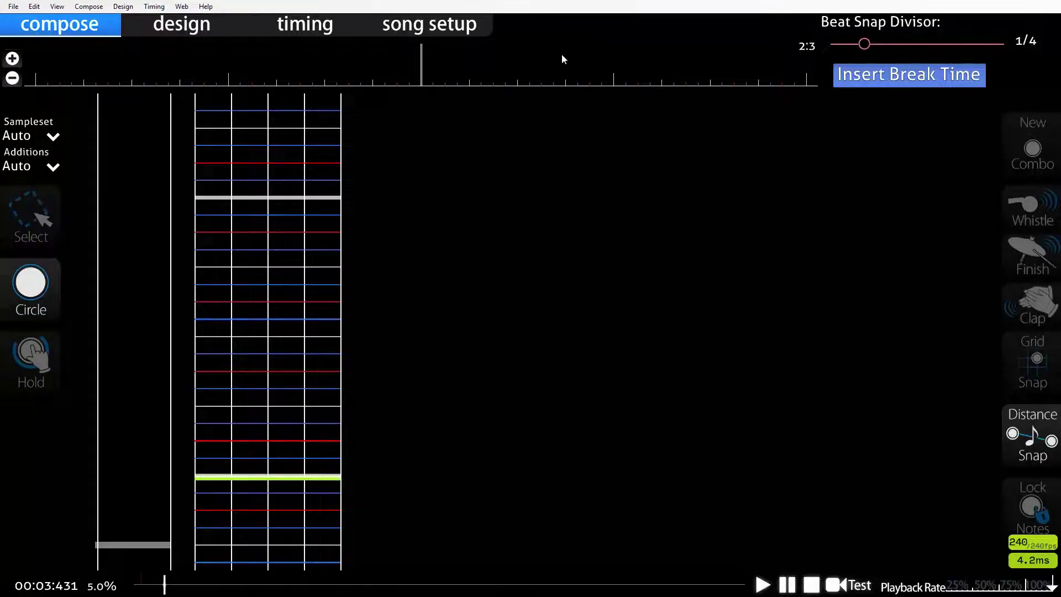
scroll(482, 72, down, 20)
scroll(419, 132, up, 13)
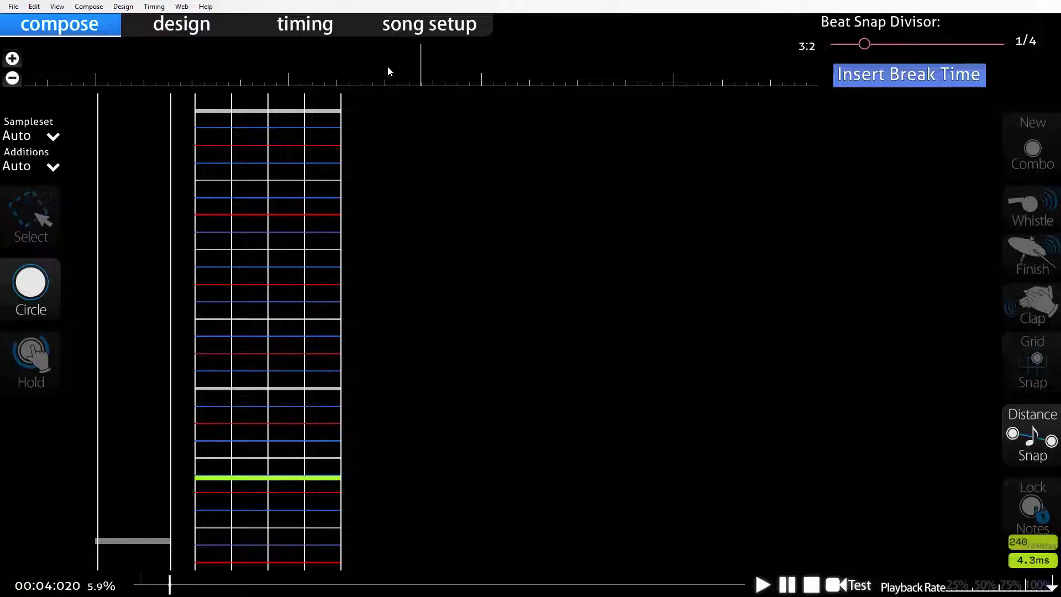
drag(148, 584, 141, 591)
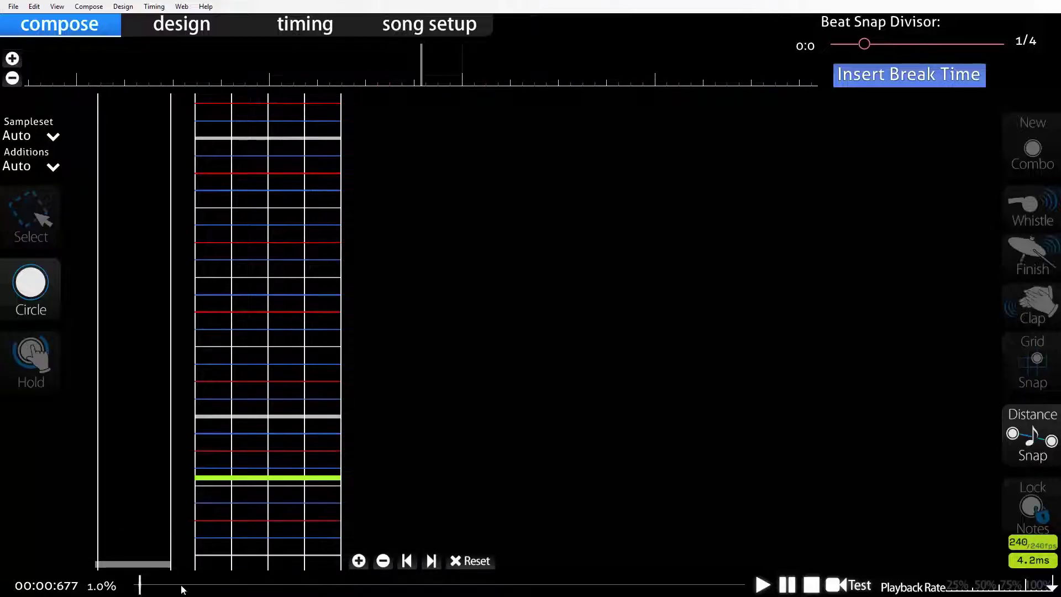
scroll(448, 166, up, 1)
scroll(434, 291, down, 2)
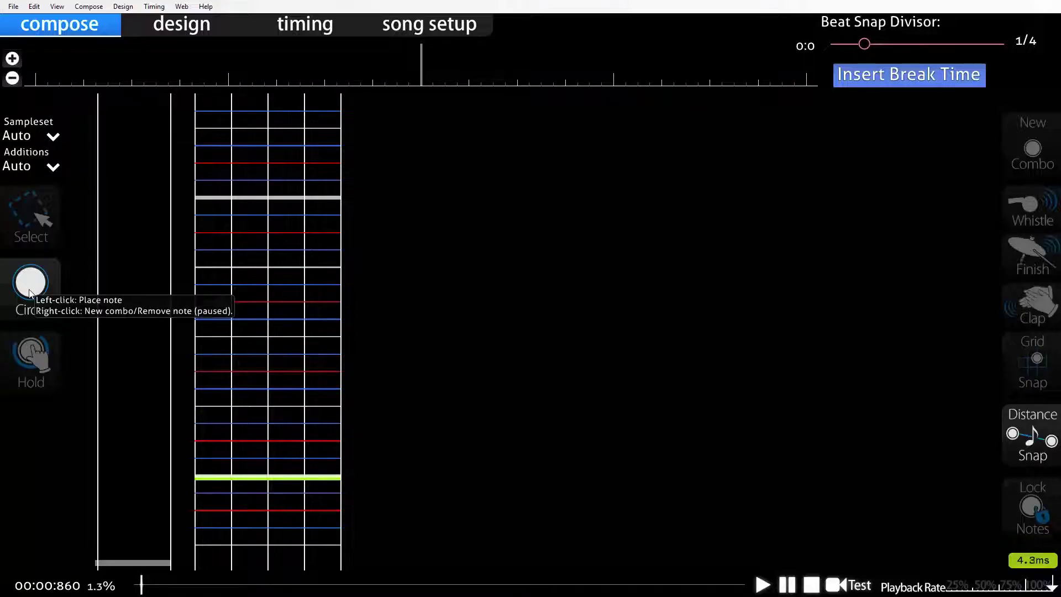
click(215, 470)
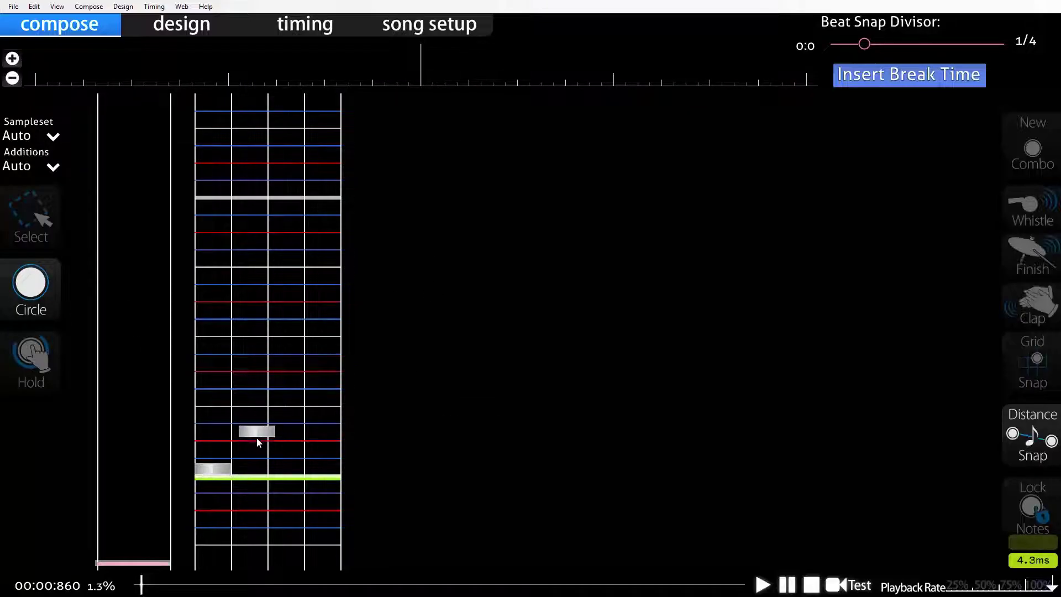
click(218, 409)
click(250, 365)
click(211, 333)
click(250, 297)
click(215, 262)
click(249, 233)
click(213, 194)
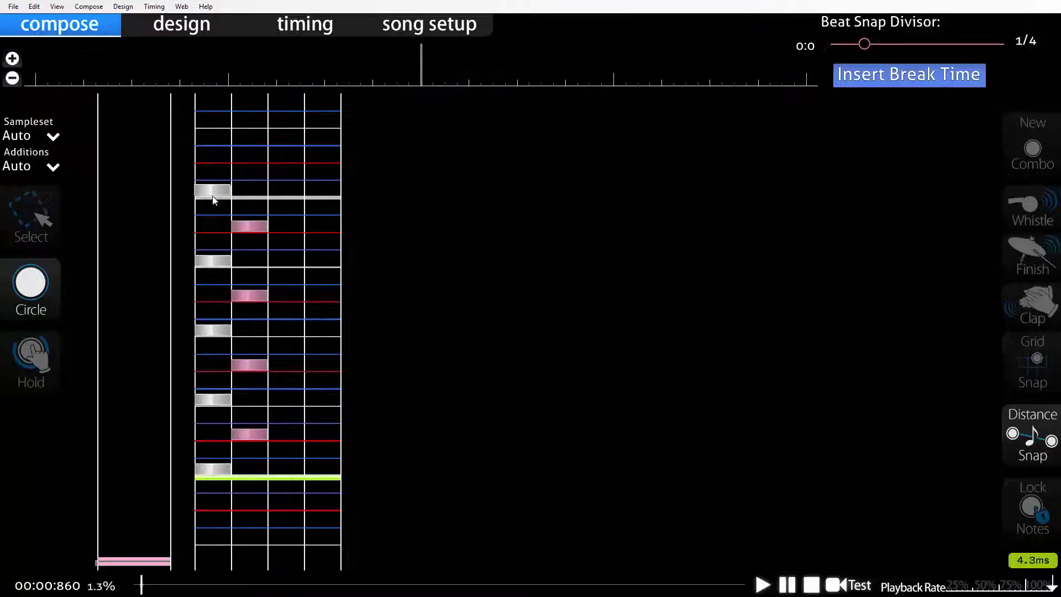
click(38, 200)
drag(175, 137, 350, 495)
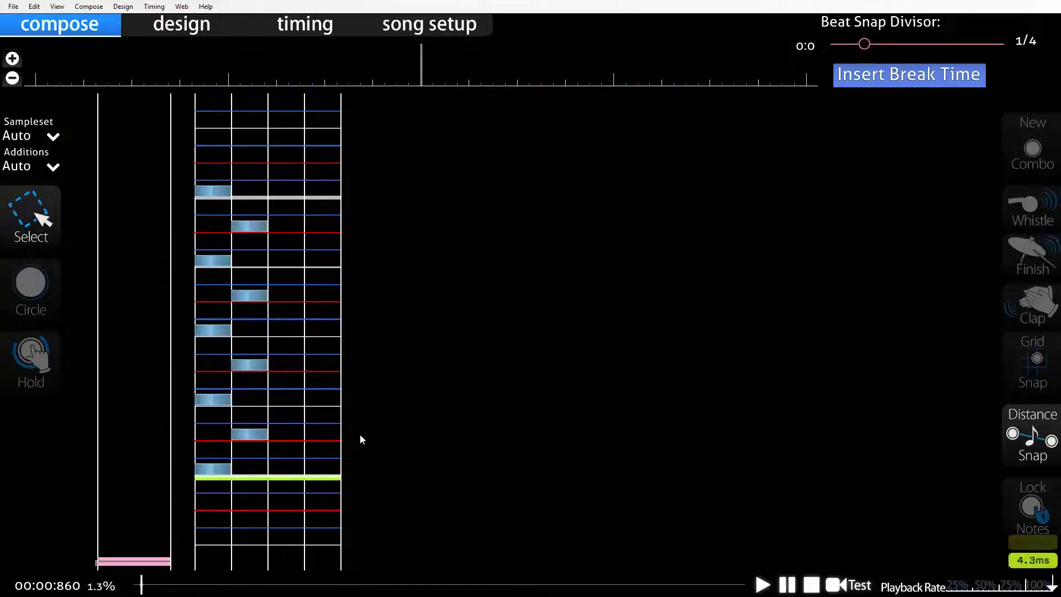
key(Delete)
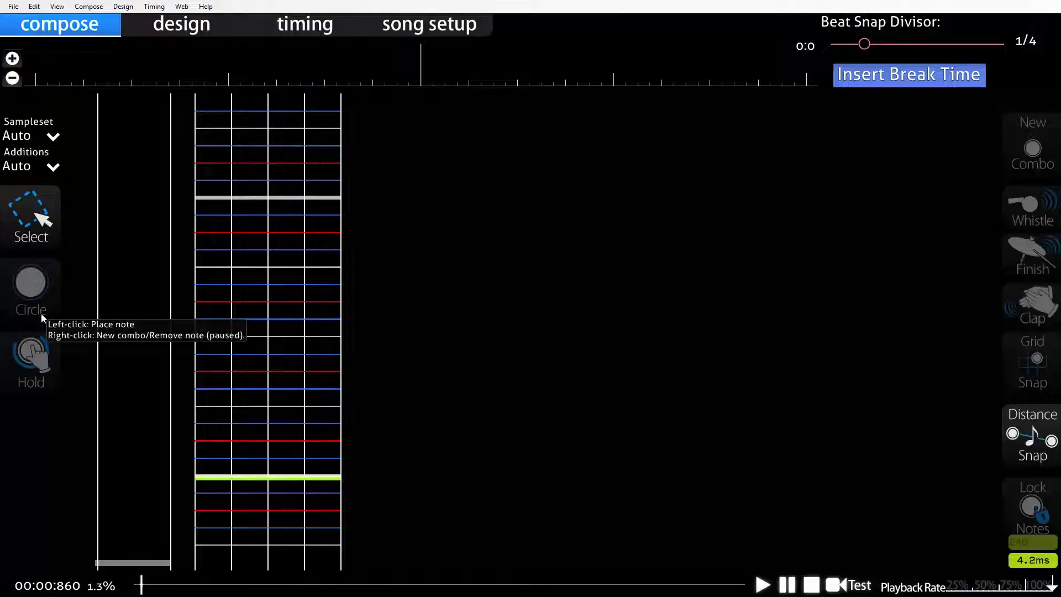
click(37, 357)
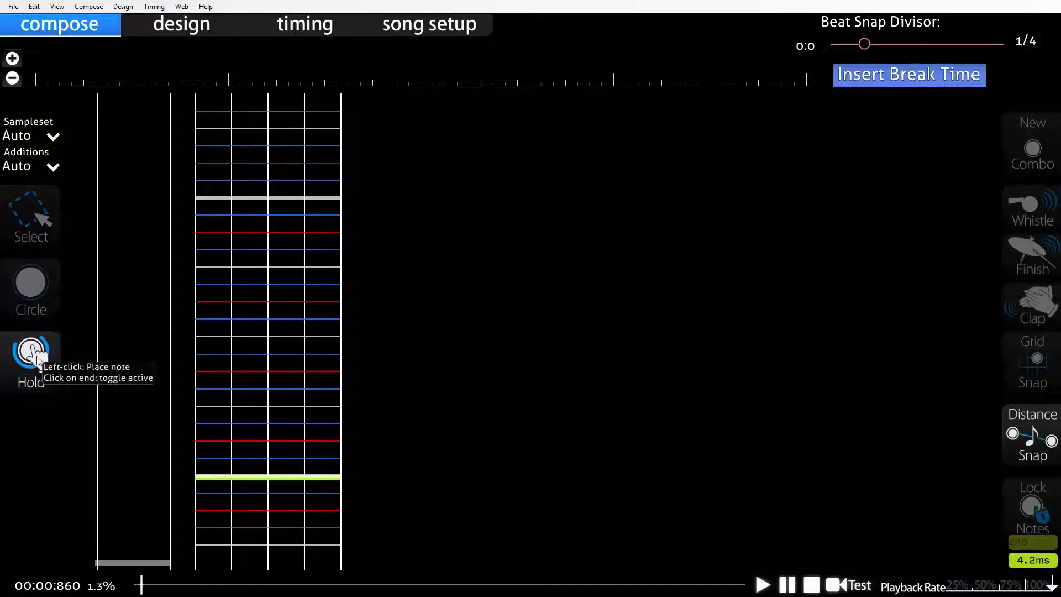
click(325, 477)
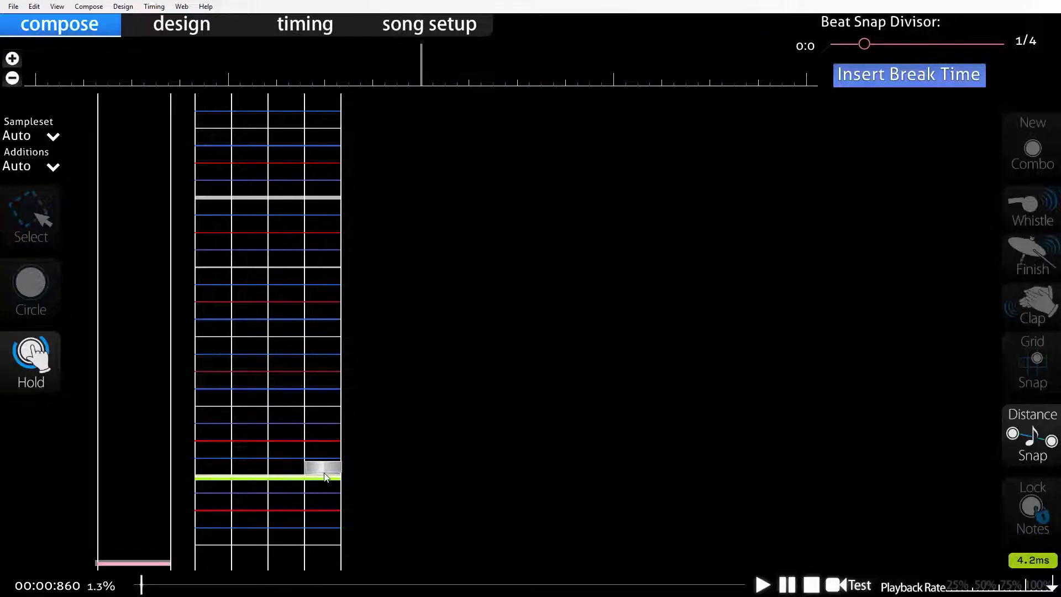
drag(326, 471, 326, 263)
scroll(448, 255, down, 3)
scroll(445, 256, up, 13)
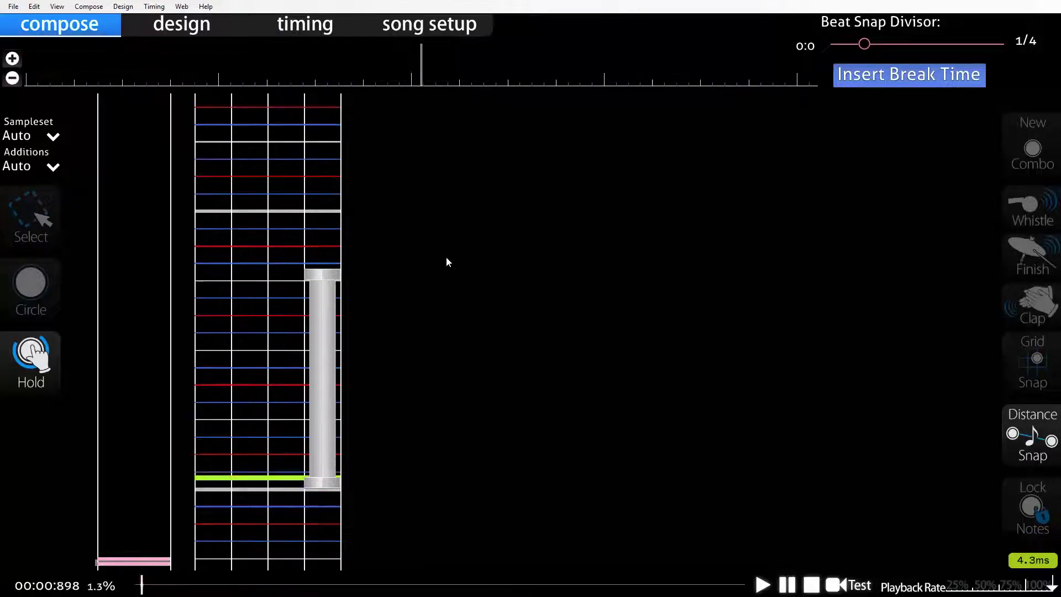
scroll(445, 258, down, 10)
right_click(311, 334)
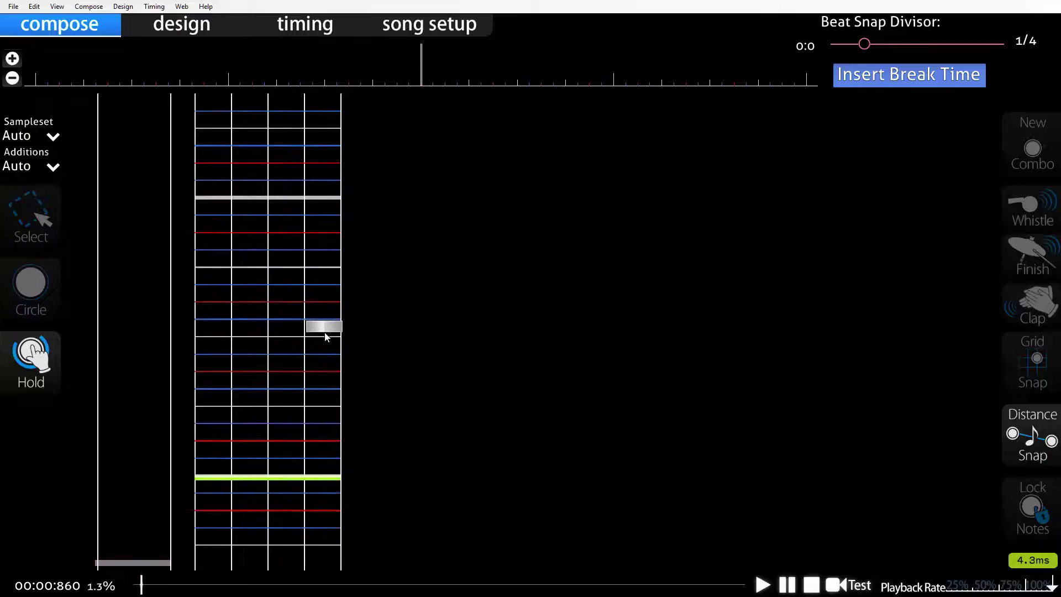
scroll(339, 312, down, 2)
click(38, 284)
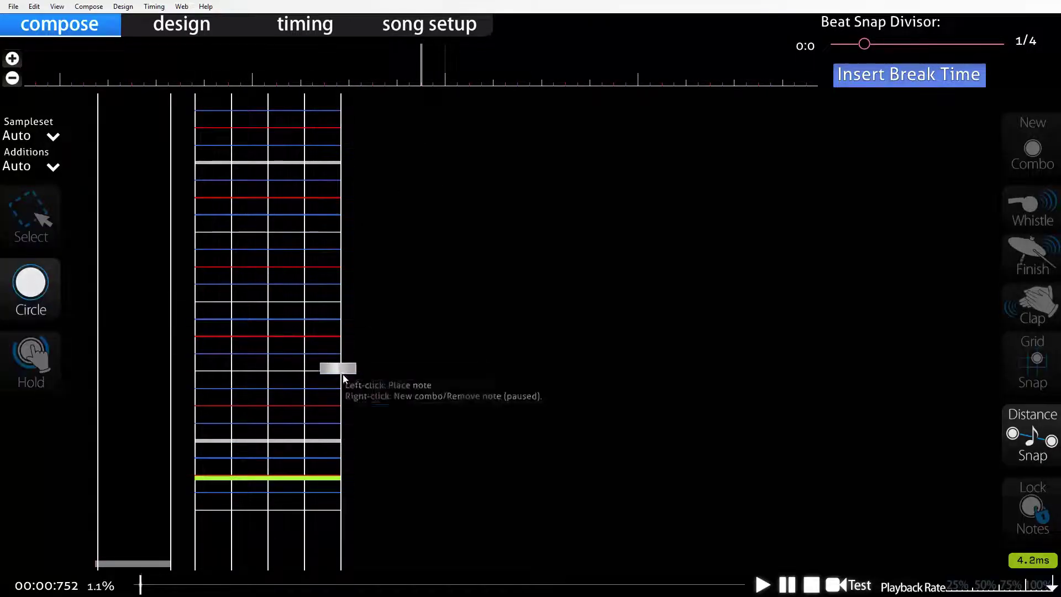
scroll(370, 473, up, 2)
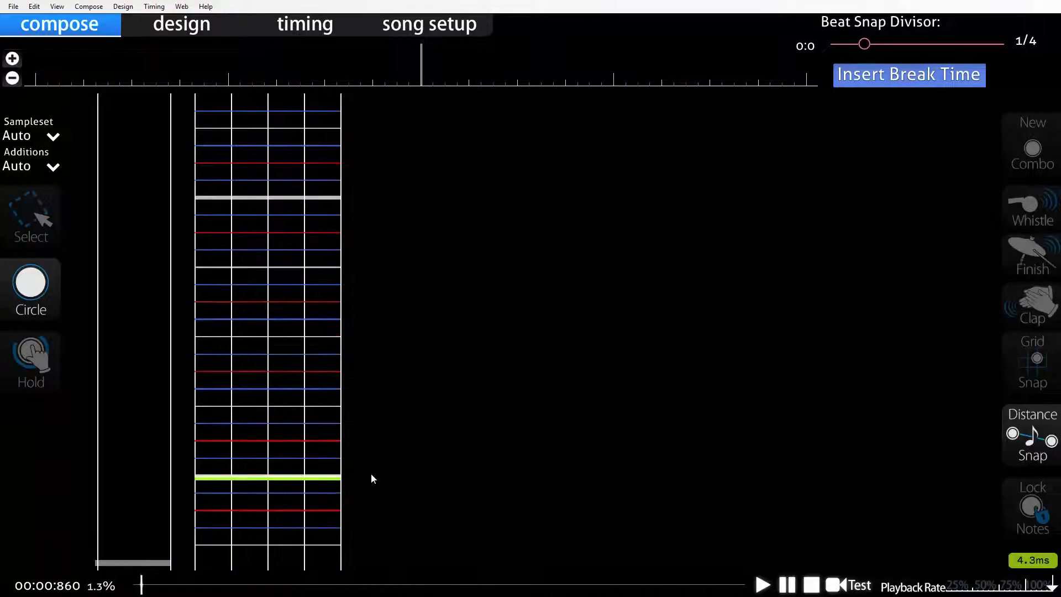
Play the song, skip ahead to about 41 seconds and play again, then return to 0:00
key(space)
key(space)
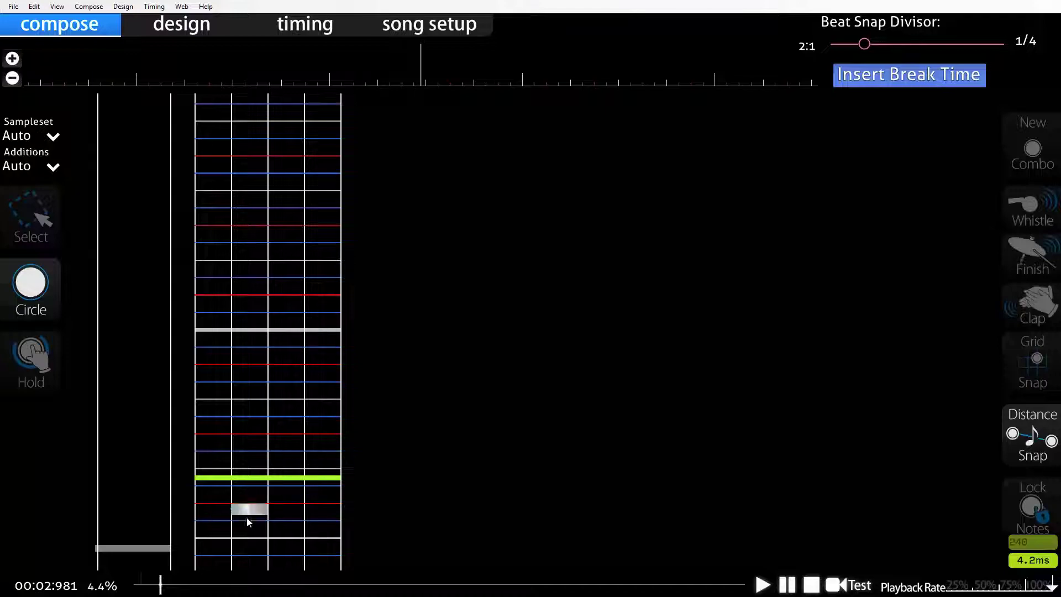
drag(161, 587, 507, 587)
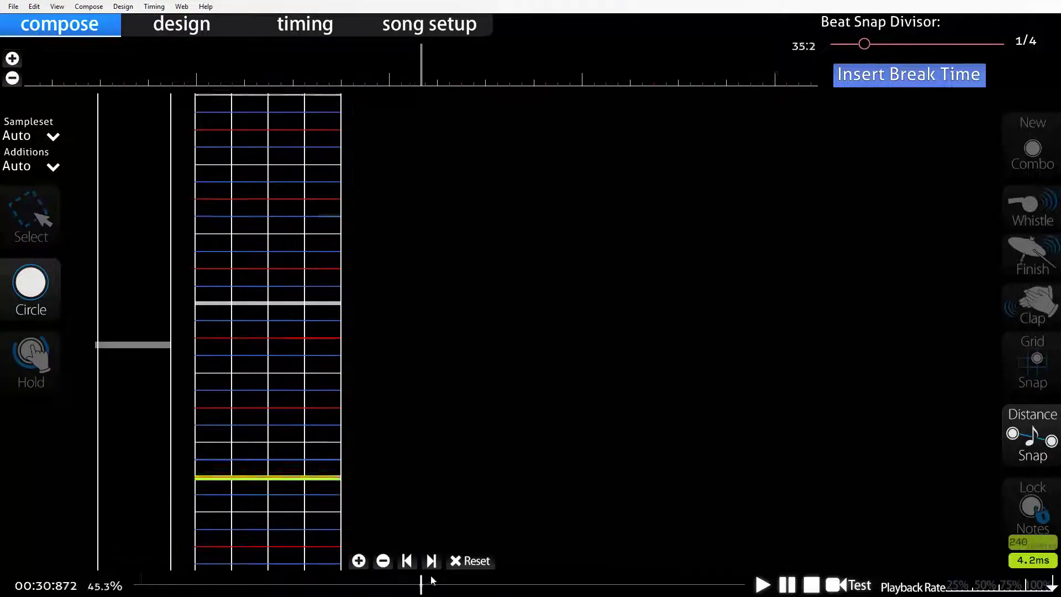
key(space)
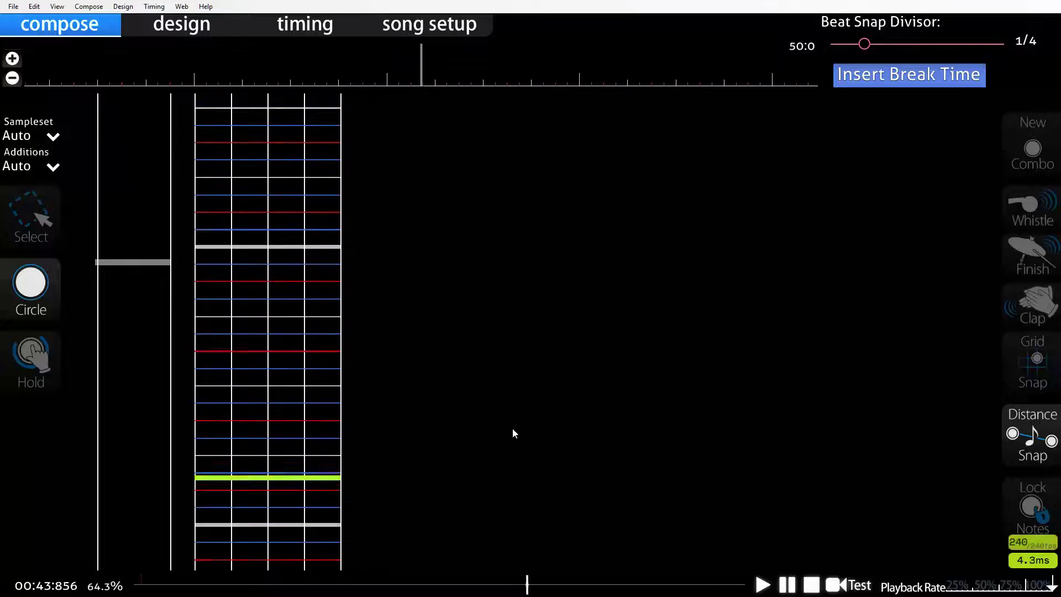
drag(201, 583, 131, 584)
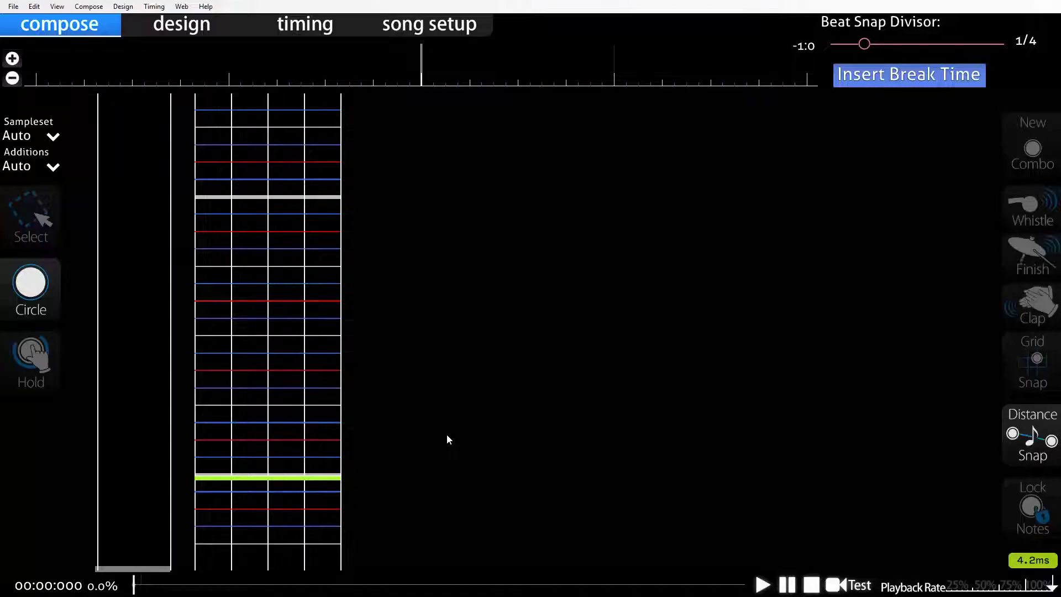
mouse_move(136, 585)
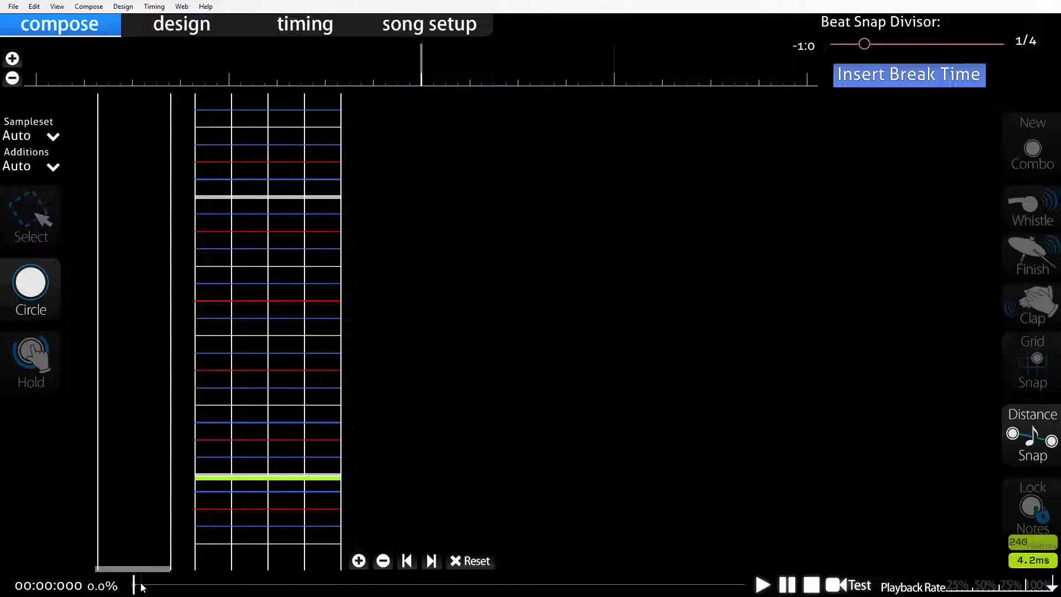
Play the song from the beginning, then seek back to near the start
key(space)
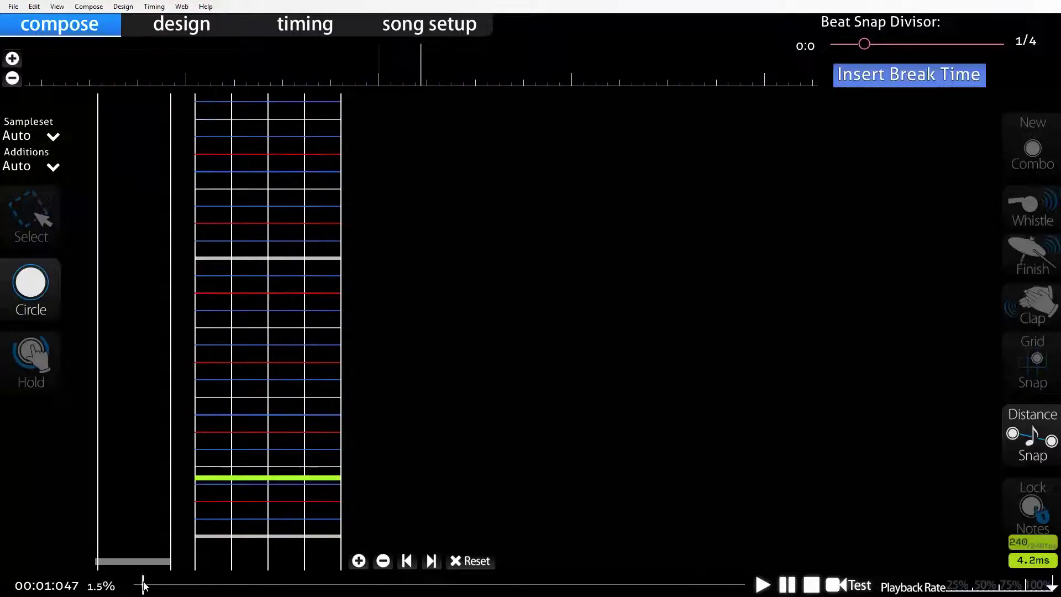
click(139, 586)
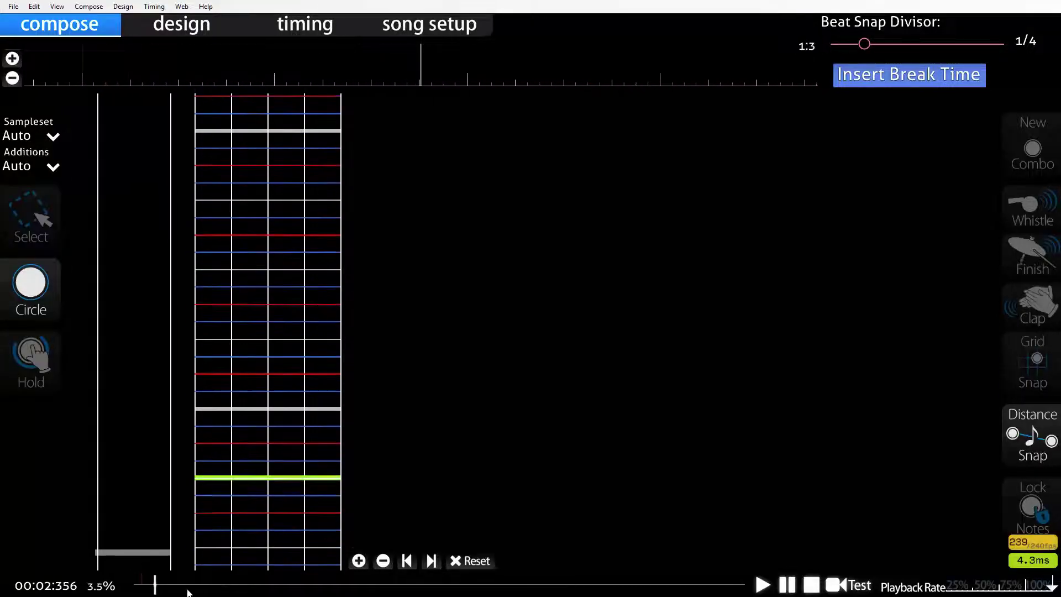
click(138, 586)
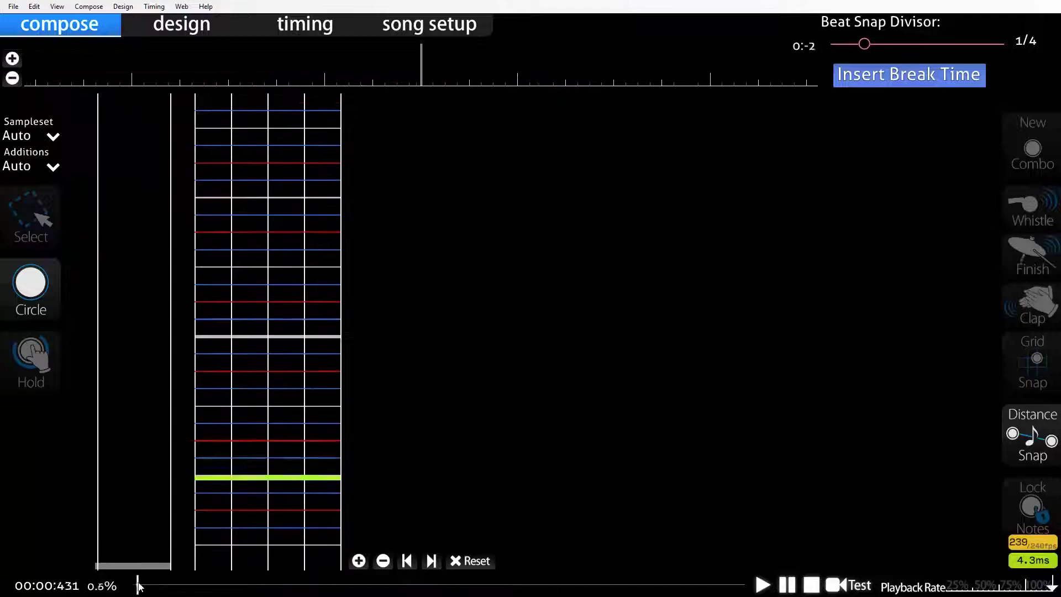
scroll(327, 440, up, 5)
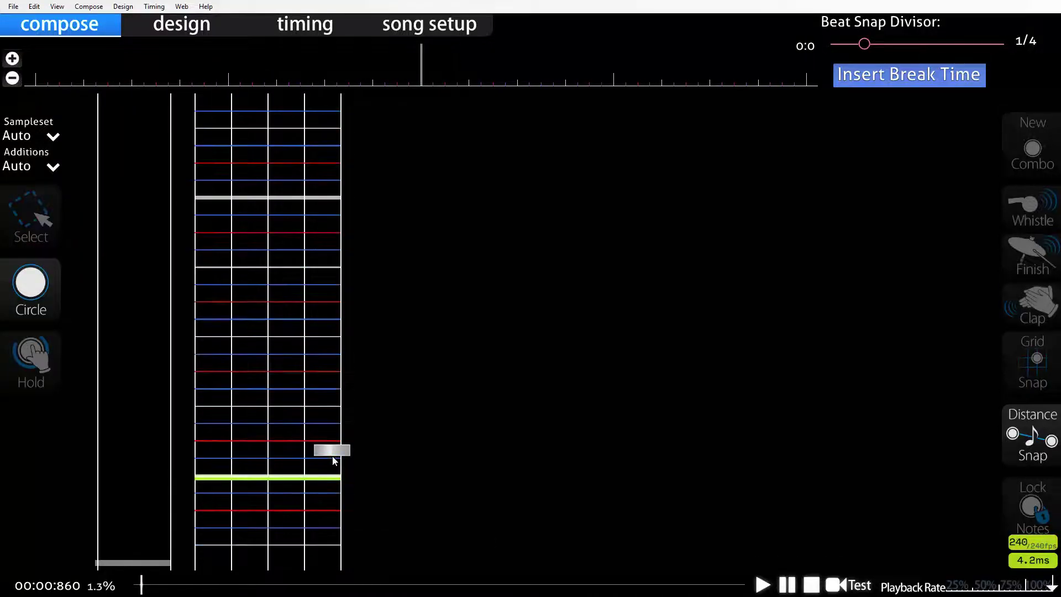
scroll(246, 565, up, 5)
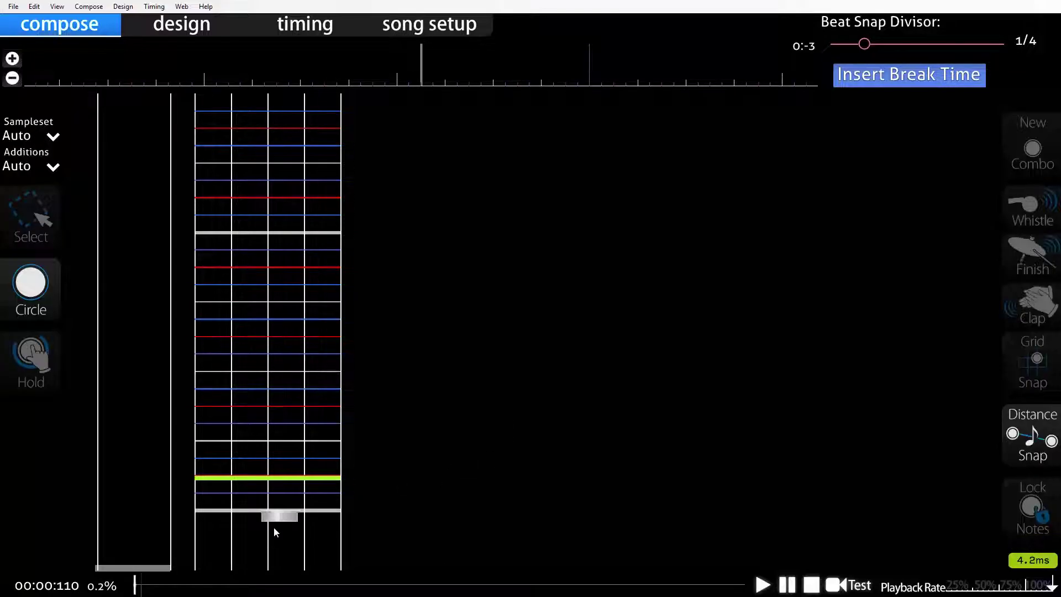
Play again, seek to about 7.9, 12.7 and 8.6 seconds, then pause near 16.7 seconds
key(space)
click(203, 584)
click(247, 584)
click(211, 584)
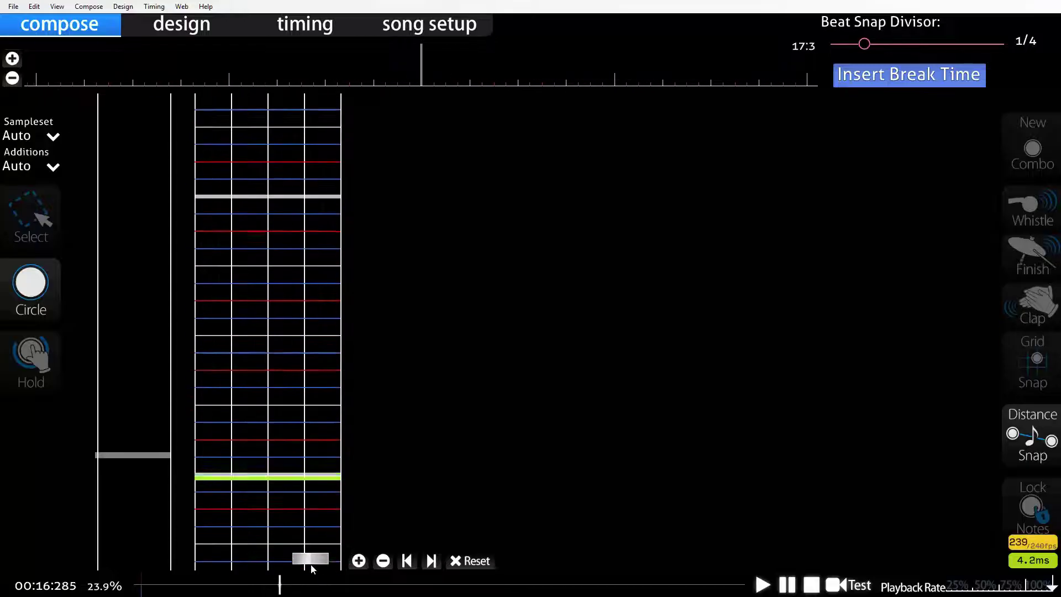
key(space)
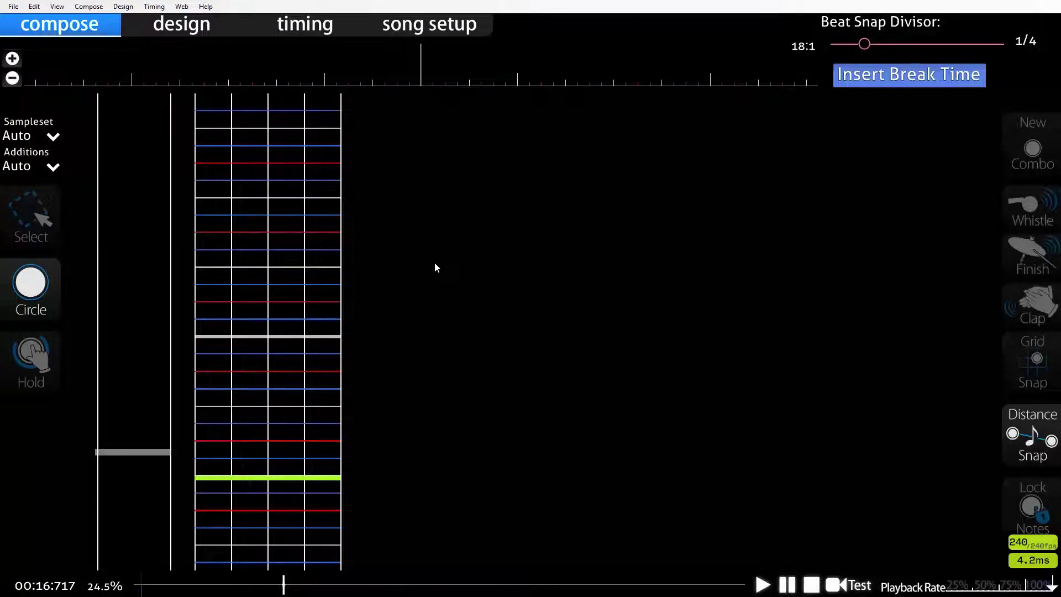
scroll(324, 493, down, 5)
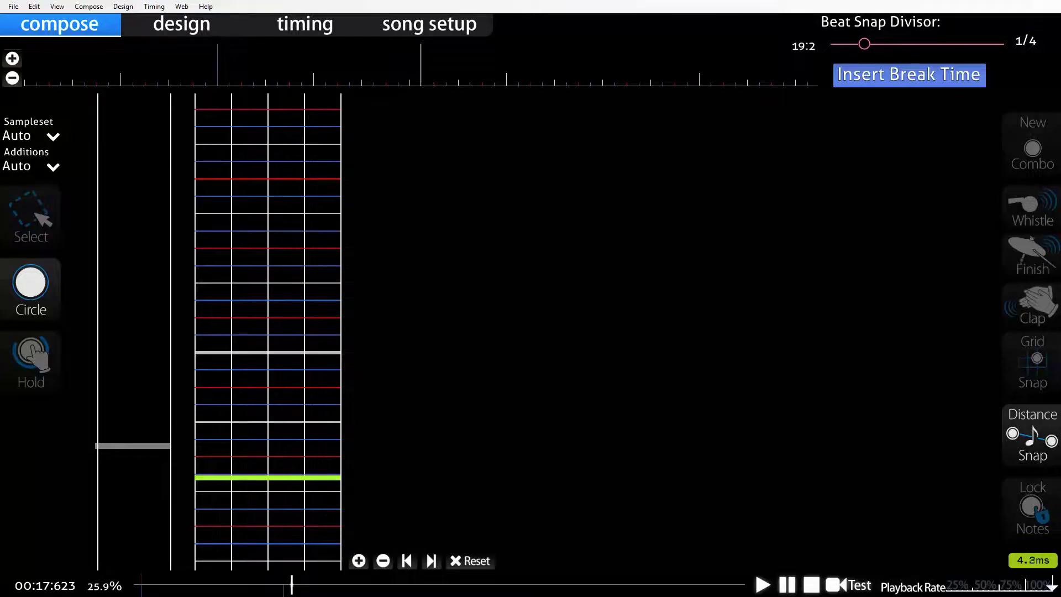